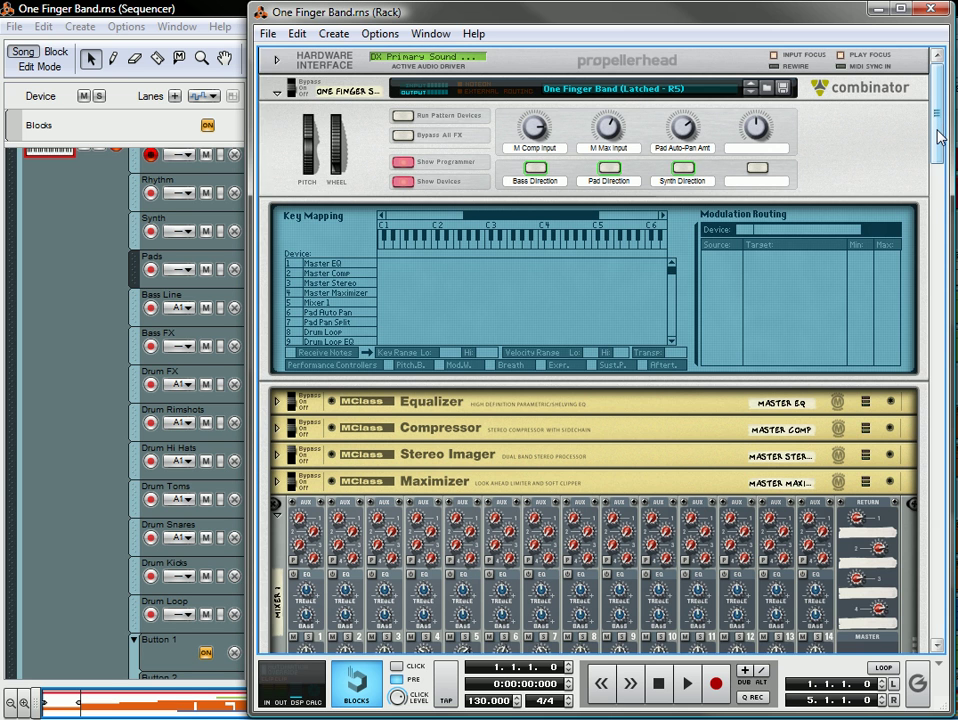
- Scroll down through the Combinator's key-mapped device list, then back to the top
drag(940, 138, 940, 207)
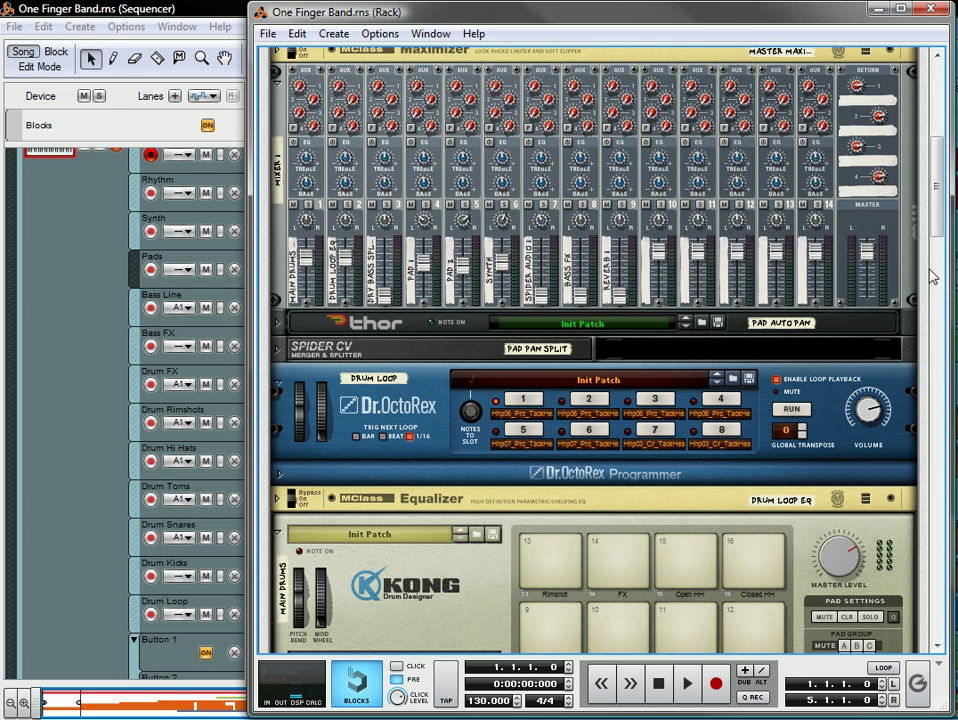
drag(940, 214, 942, 288)
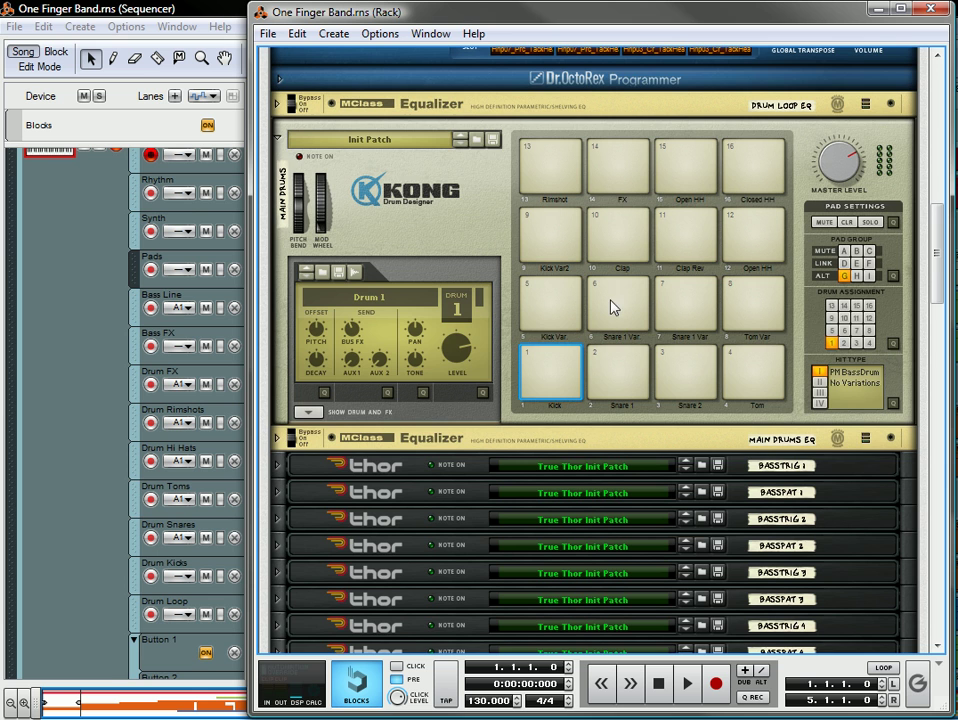
drag(944, 246, 944, 306)
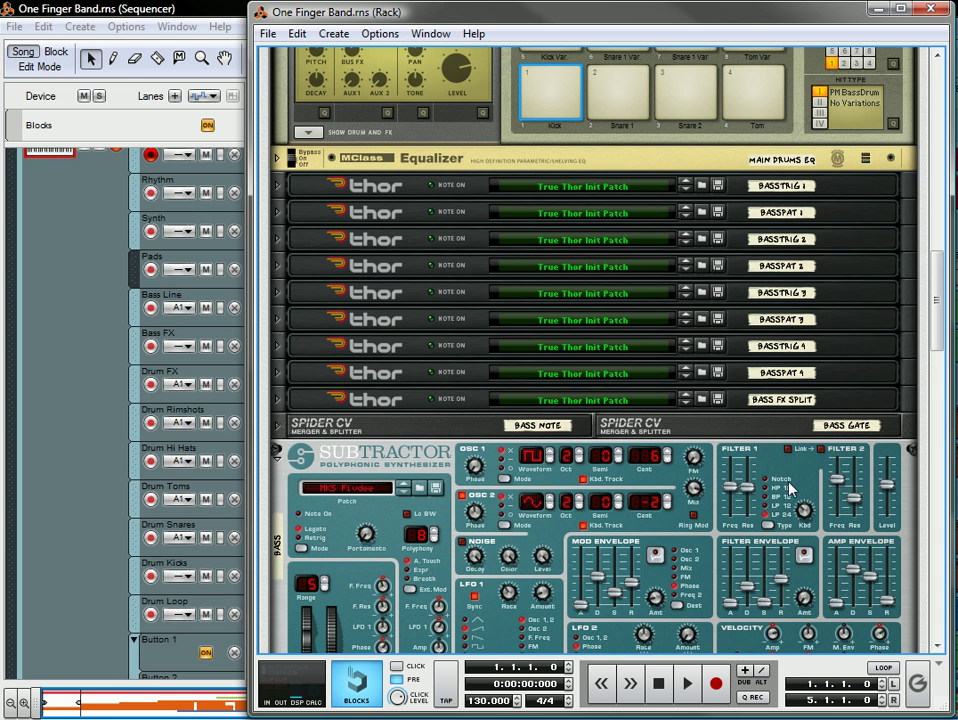
drag(939, 308, 942, 353)
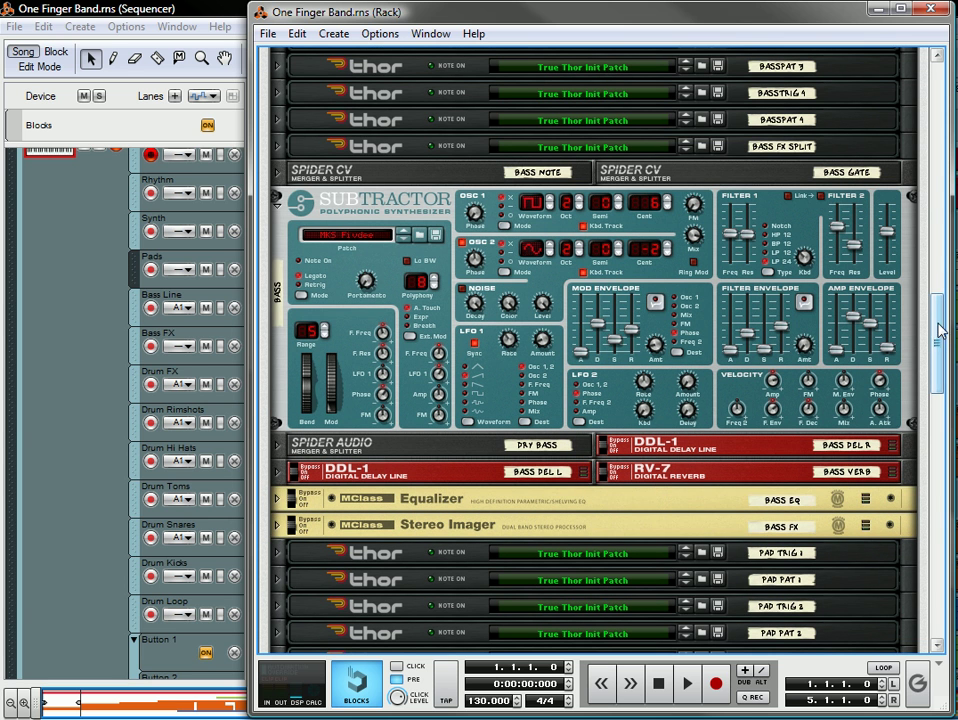
drag(941, 357, 941, 397)
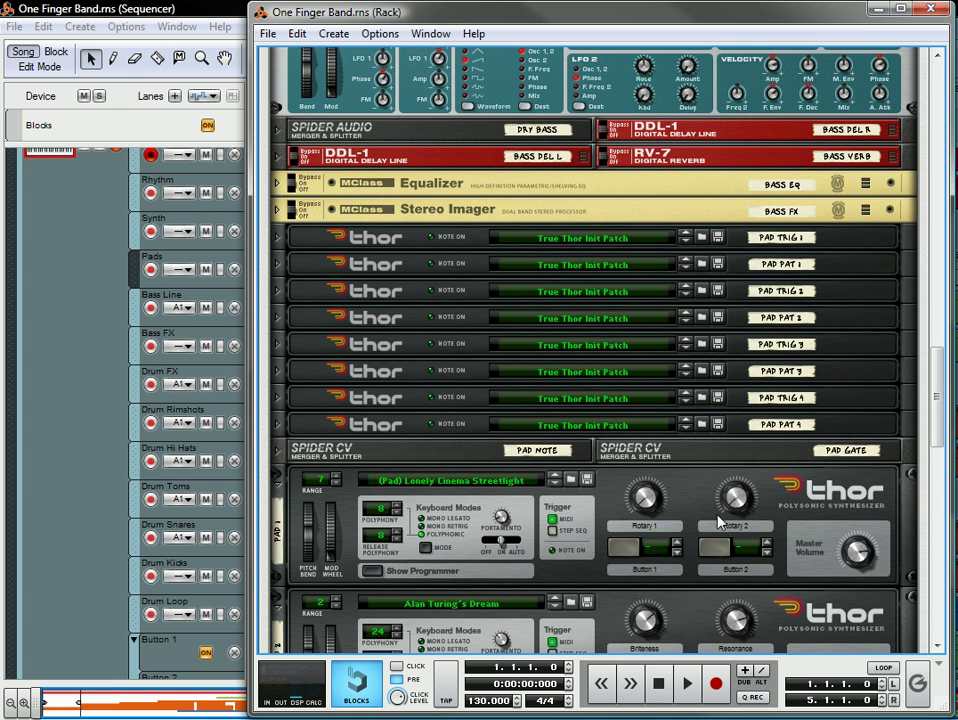
drag(935, 402, 936, 437)
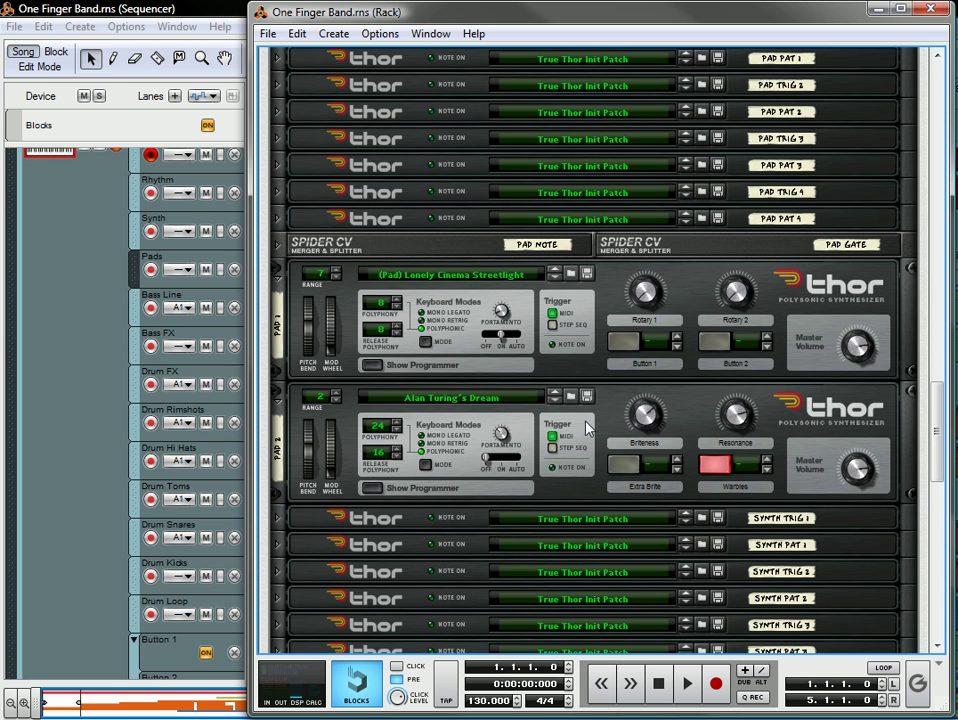
scroll(880, 390, down, 5)
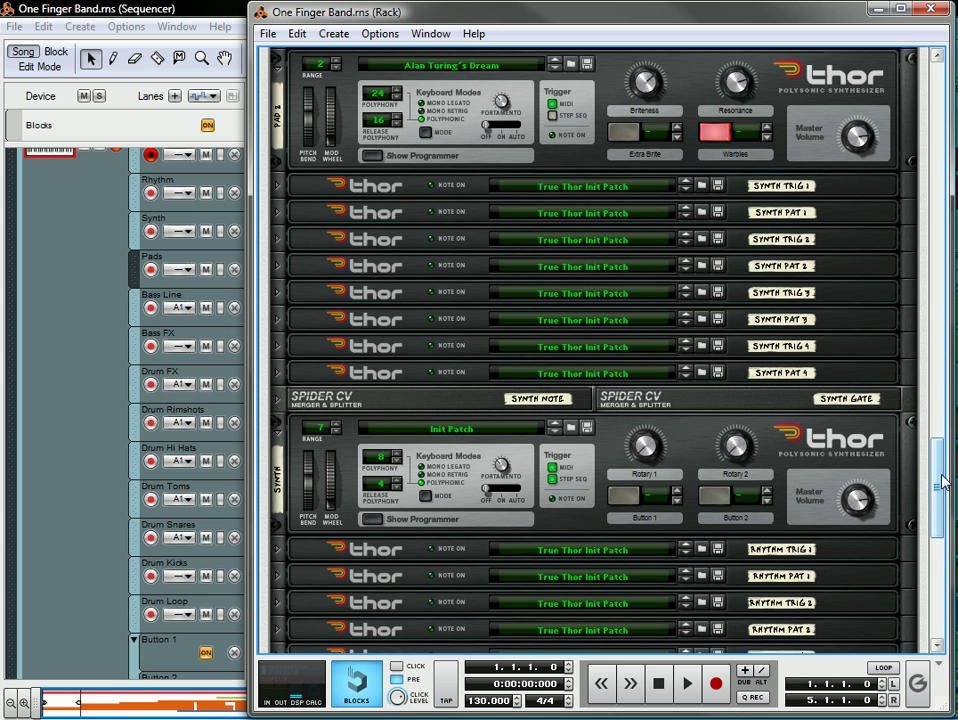
drag(941, 453, 941, 543)
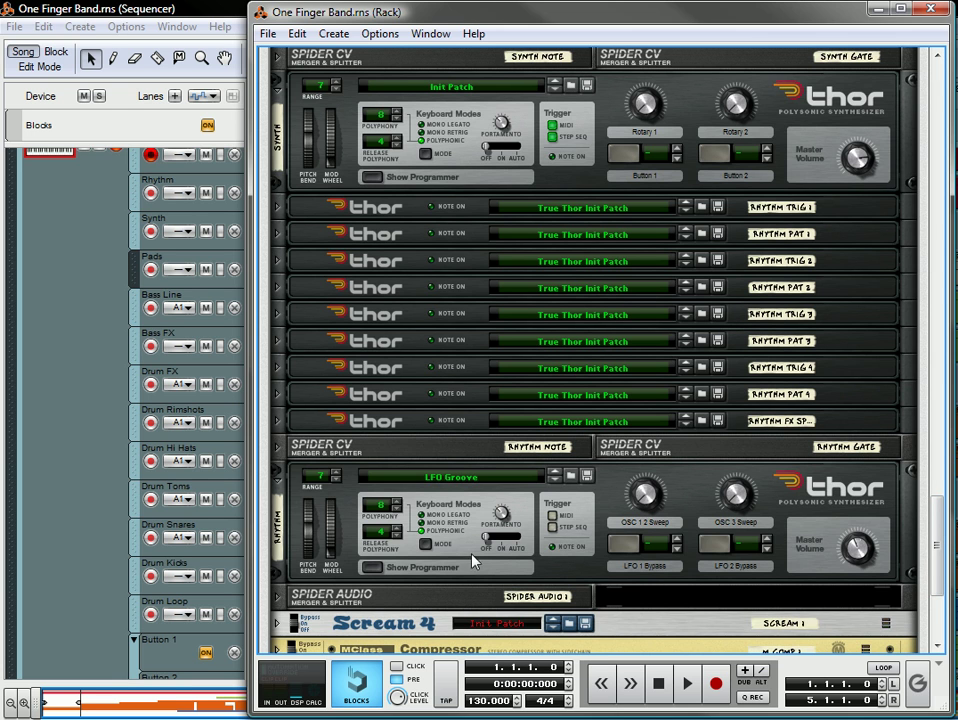
drag(941, 526, 941, 552)
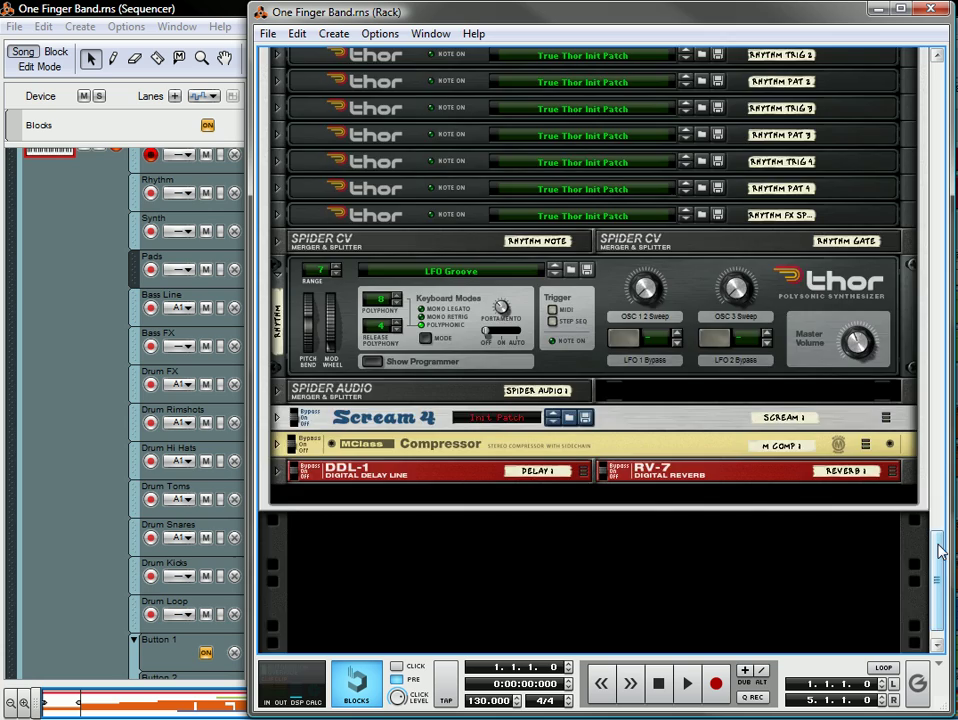
drag(941, 547, 937, 75)
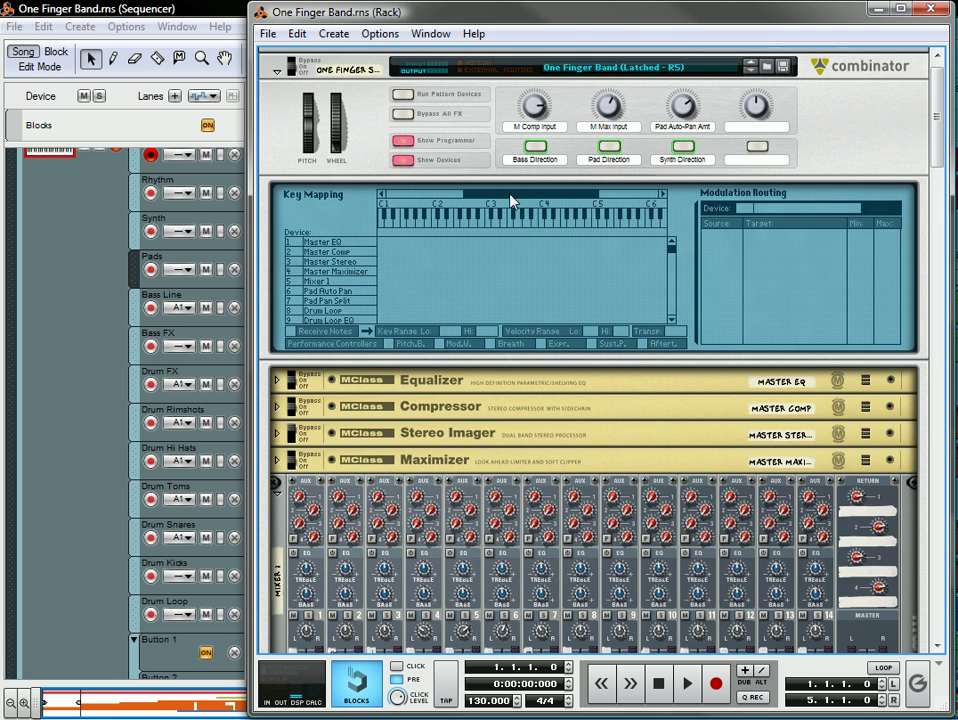
- Shift the key map to C-2–C3 and inspect the Drum Loop (D#0–B0) and Main Drums (C1–D#2) ranges
drag(520, 196, 440, 200)
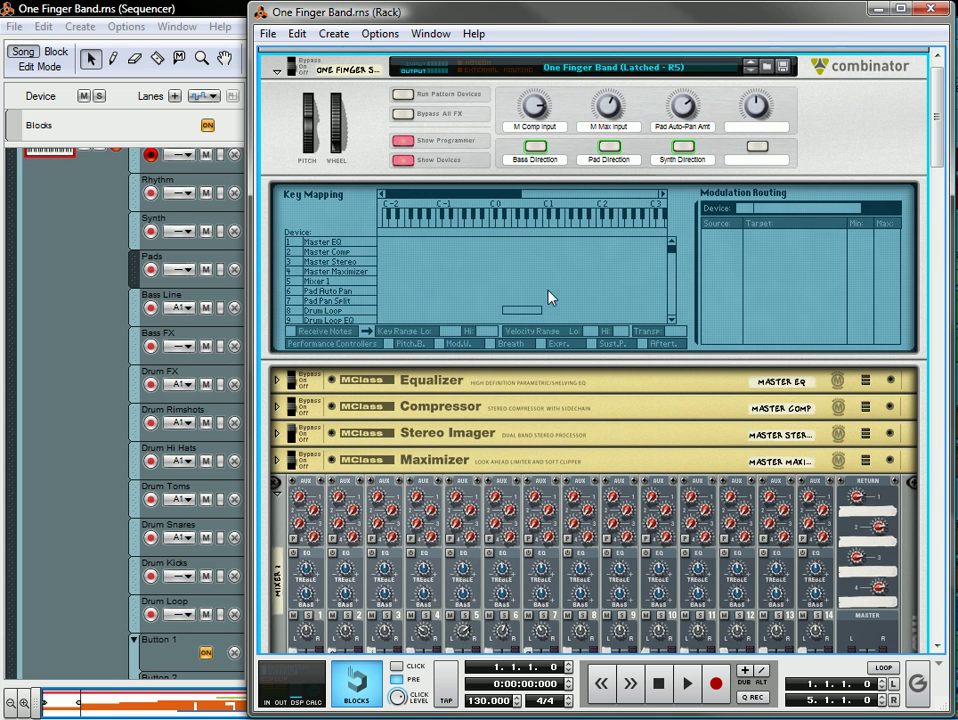
click(671, 323)
click(671, 323)
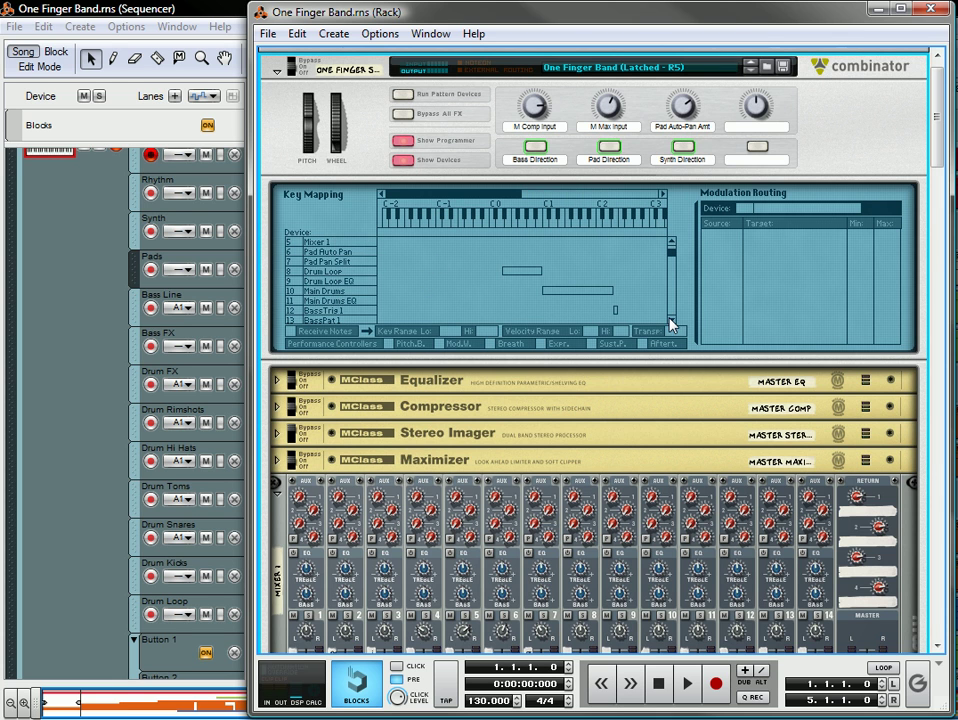
click(519, 271)
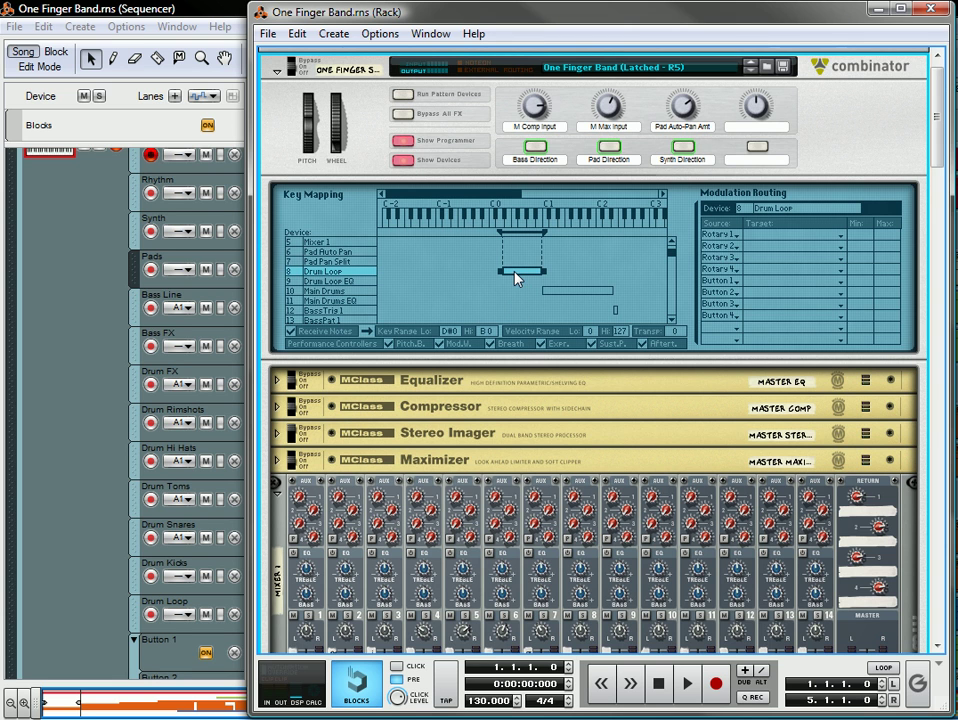
click(591, 292)
- Check the bass trigger keys E2, F2, F#2 and G2 and the Bass FX Split on G#2
scroll(482, 288, down, 1)
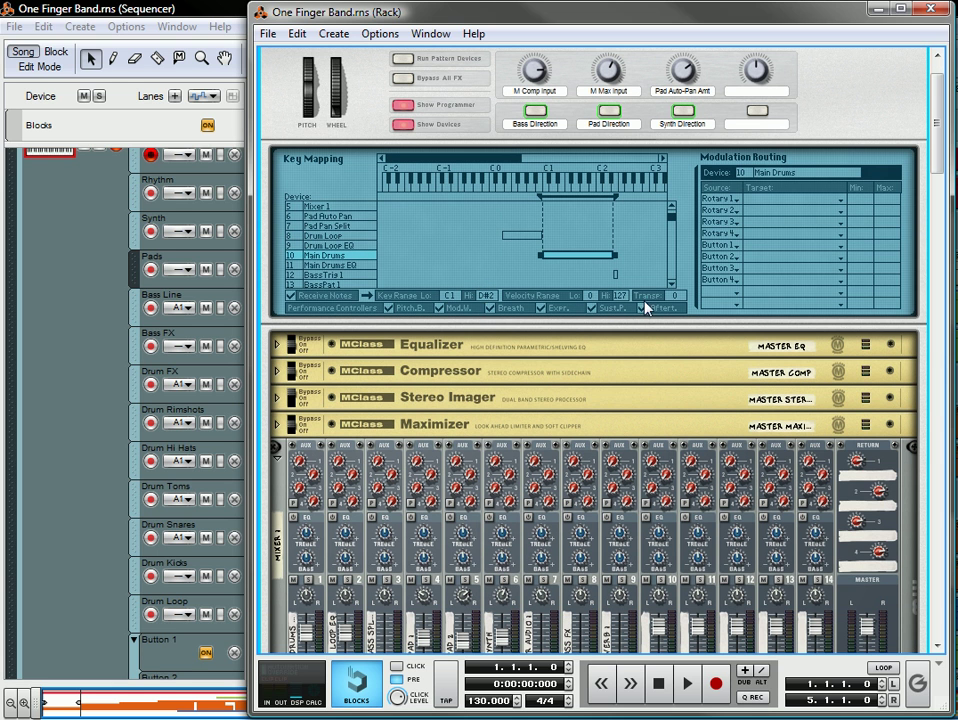
scroll(670, 287, down, 6)
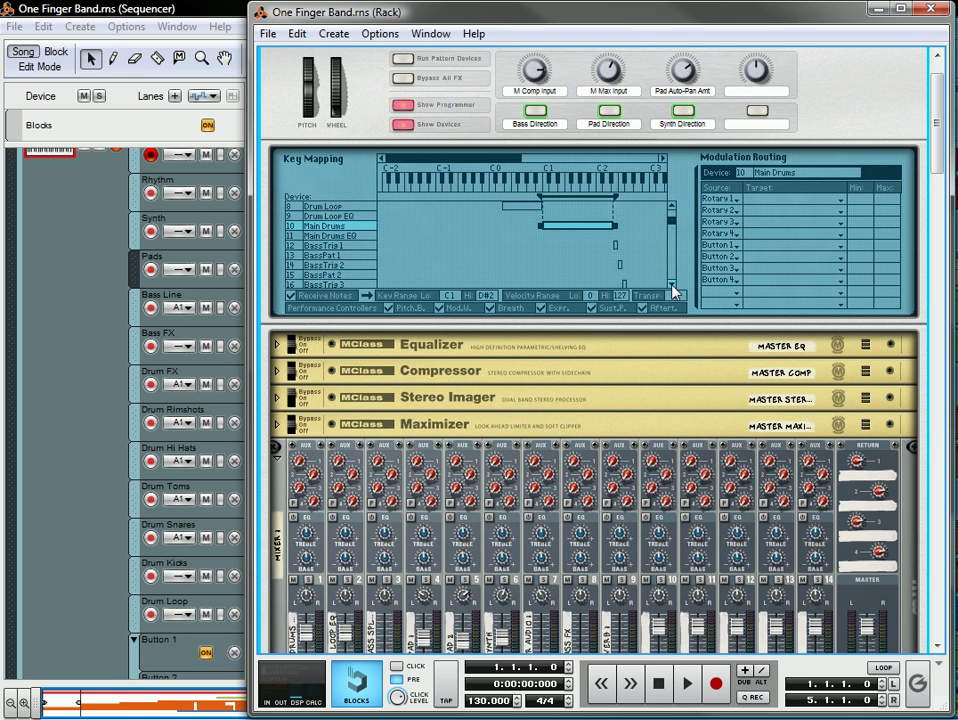
click(675, 207)
click(616, 226)
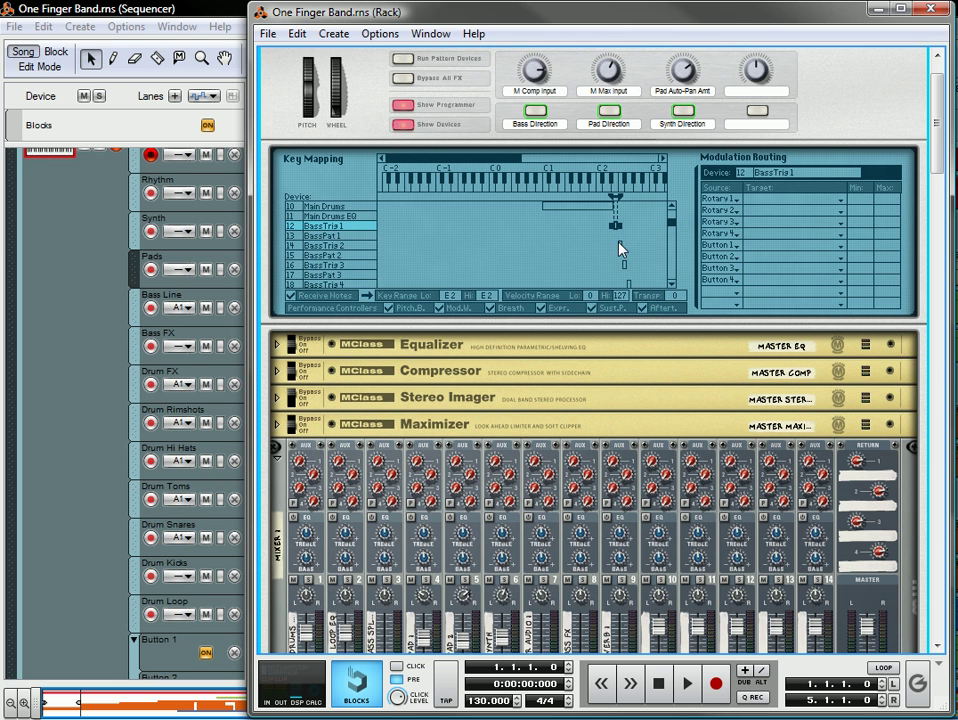
click(620, 246)
click(623, 265)
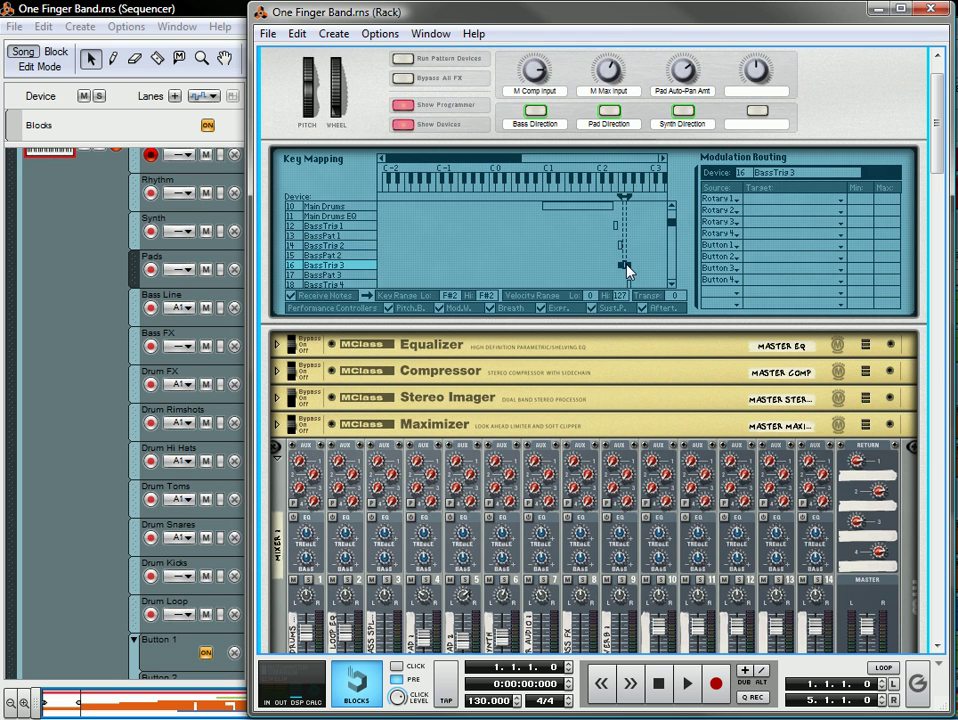
click(630, 284)
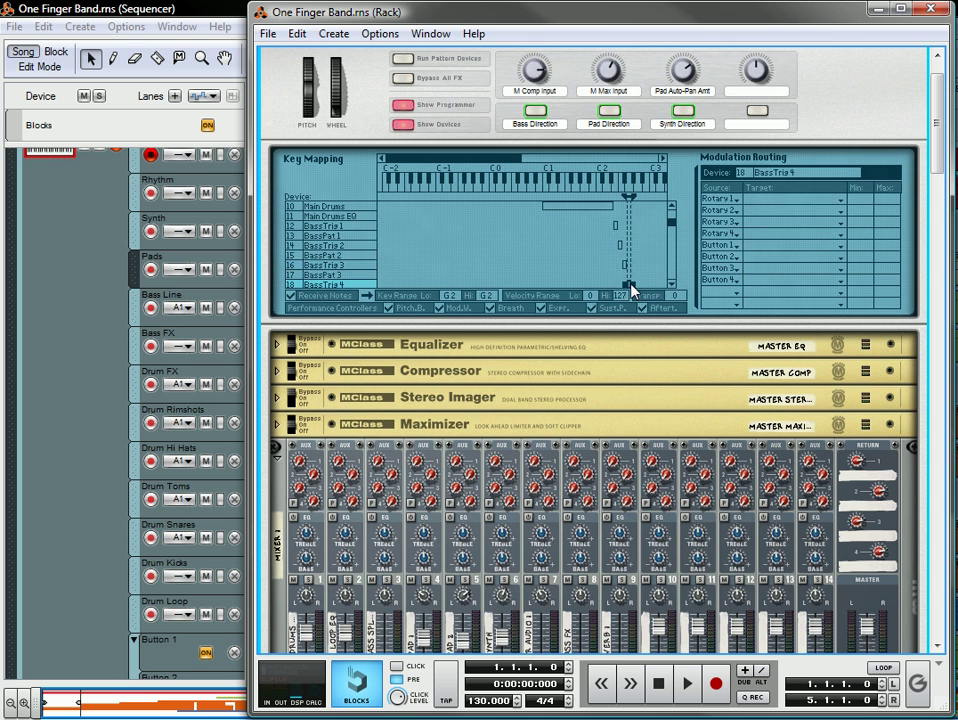
click(671, 286)
click(671, 286)
click(671, 286)
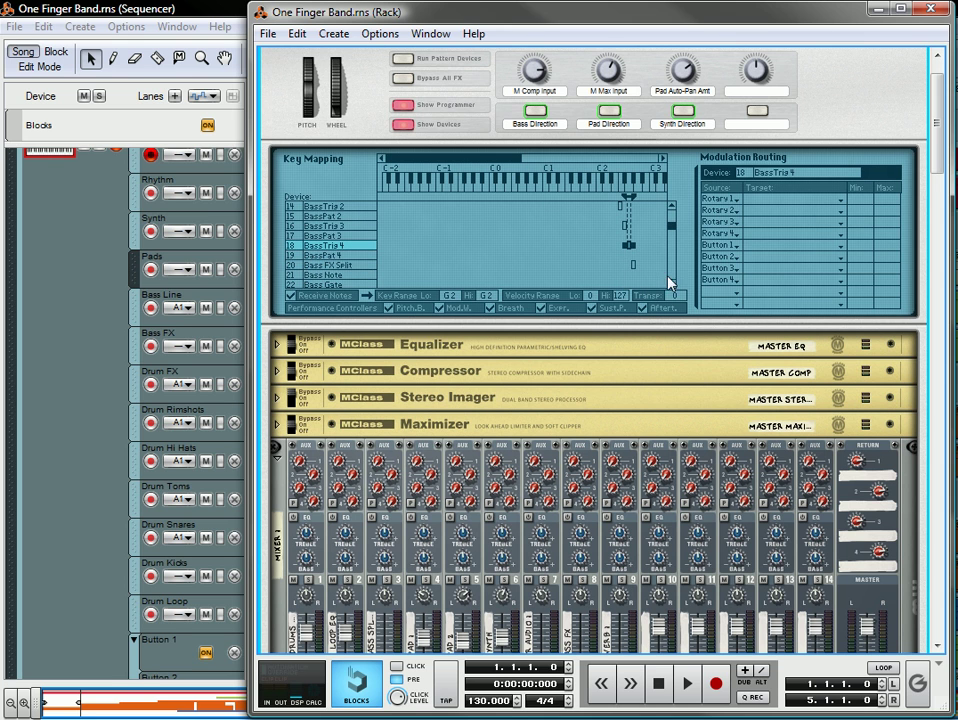
click(671, 286)
click(635, 268)
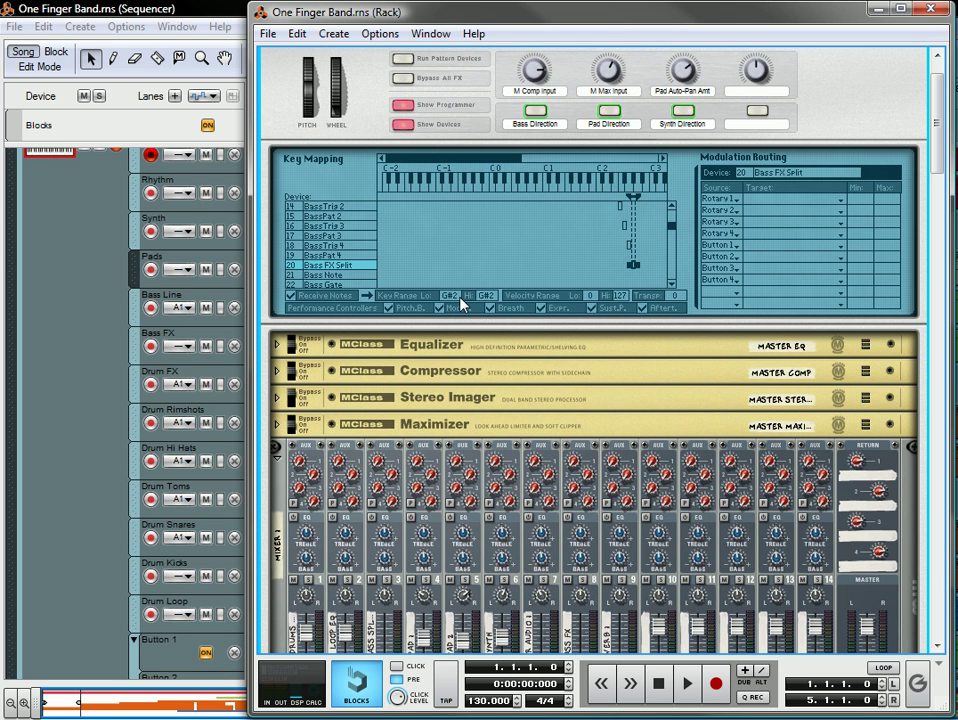
- Scroll the key map list on through the pad note, gate and pad devices
click(672, 285)
click(673, 285)
click(673, 285)
click(673, 285)
click(673, 285)
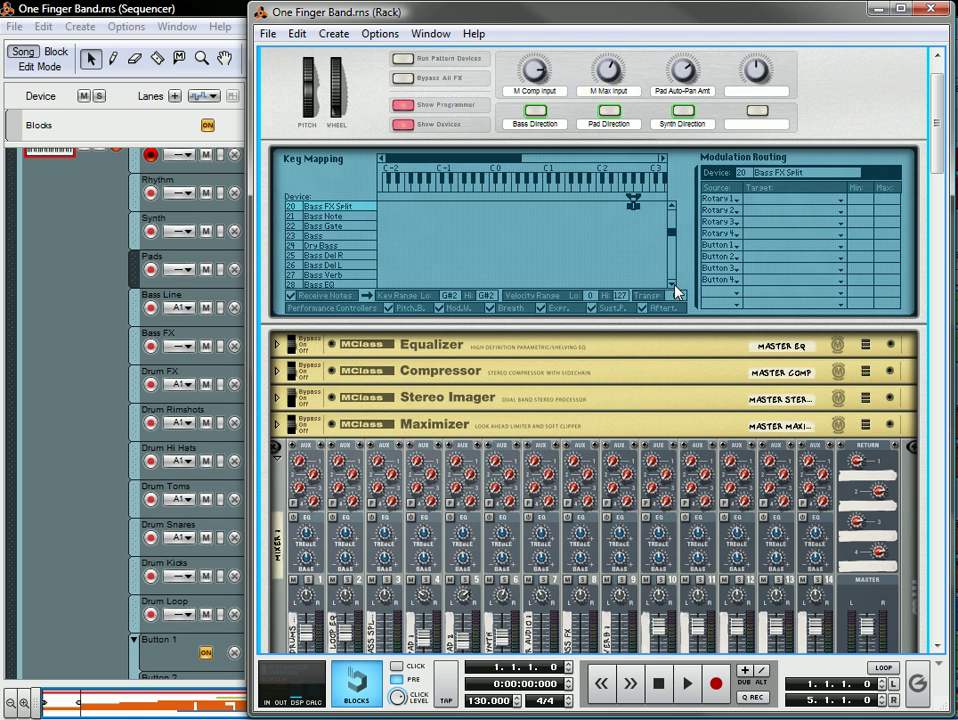
click(673, 285)
click(673, 285)
click(673, 285)
click(673, 285)
click(673, 285)
click(673, 285)
click(675, 288)
click(675, 288)
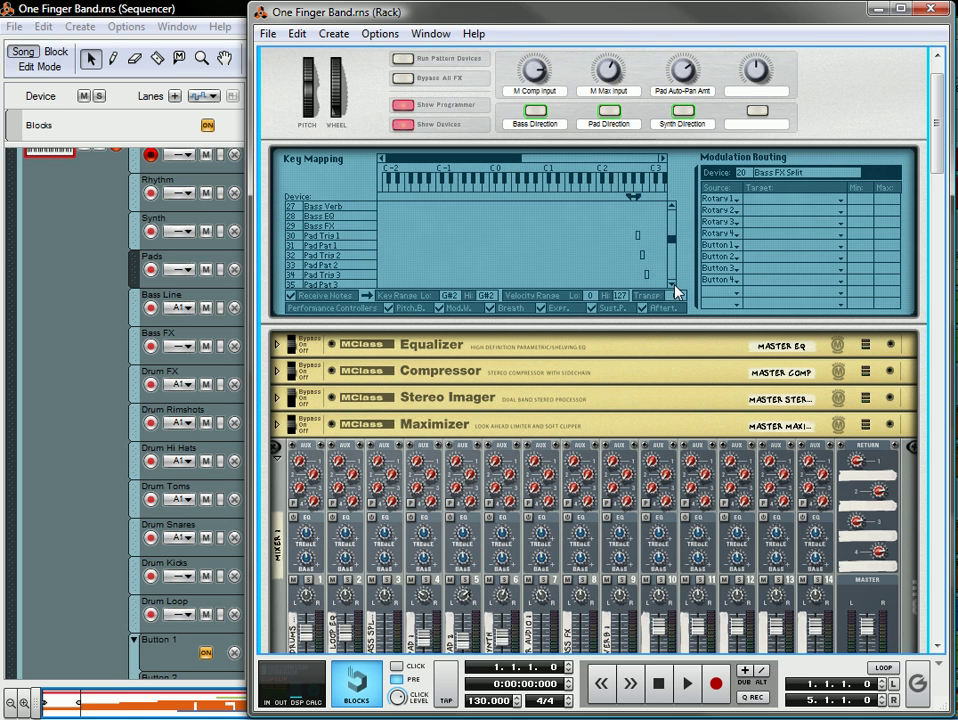
click(675, 288)
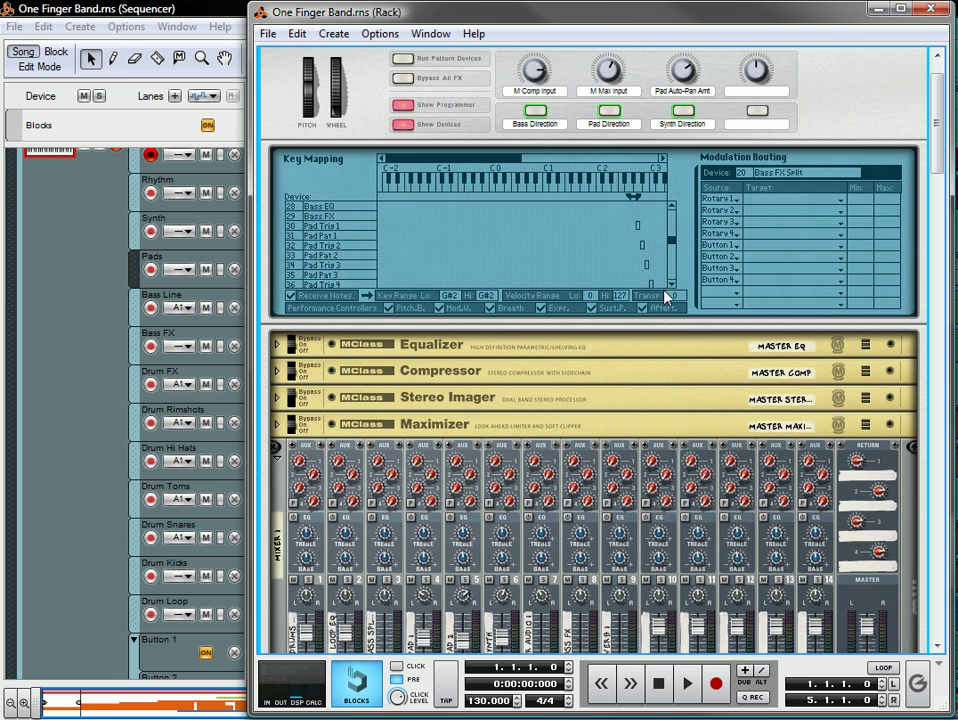
click(673, 287)
click(673, 287)
click(673, 287)
click(673, 287)
click(673, 287)
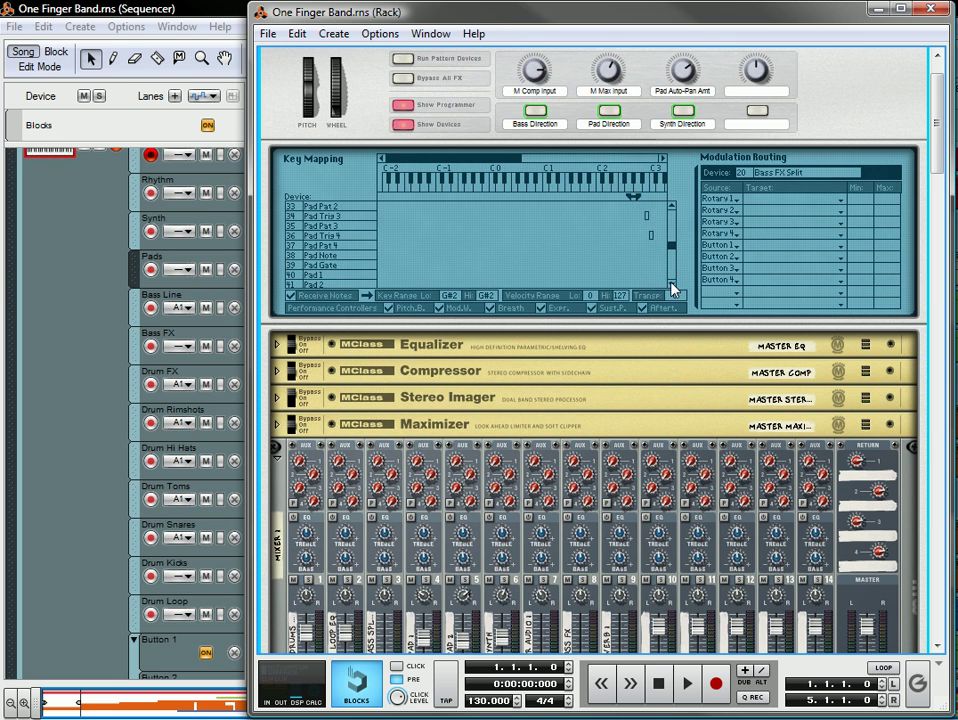
click(673, 287)
click(673, 287)
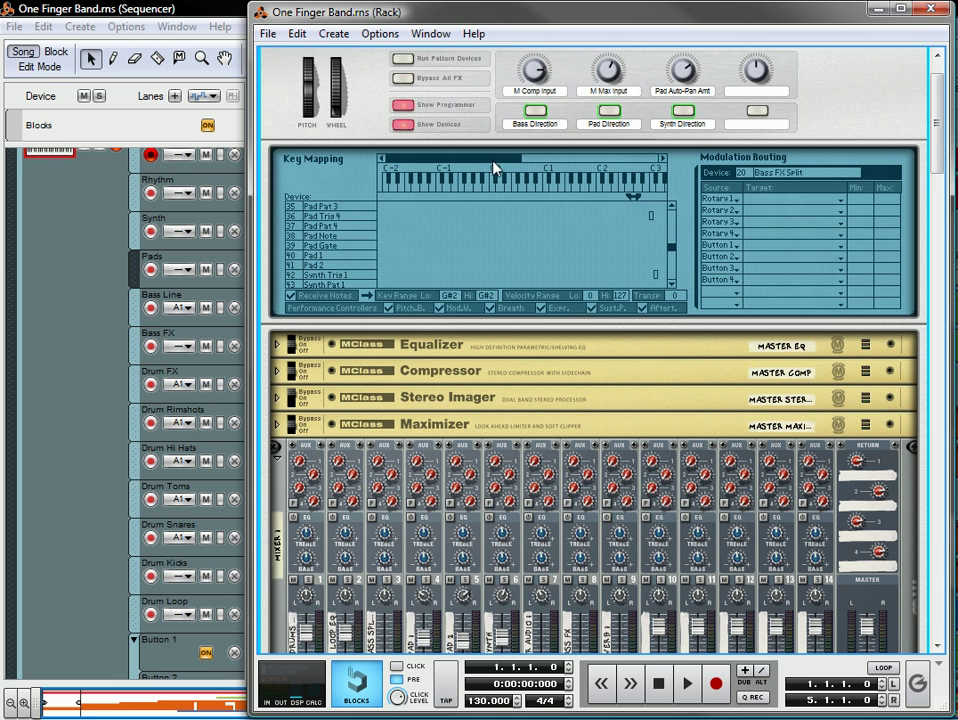
- Bring the Synth and Rhythm mappings into view, with Rhythm Trig and Rhythm Pat just above C3
drag(492, 159, 547, 160)
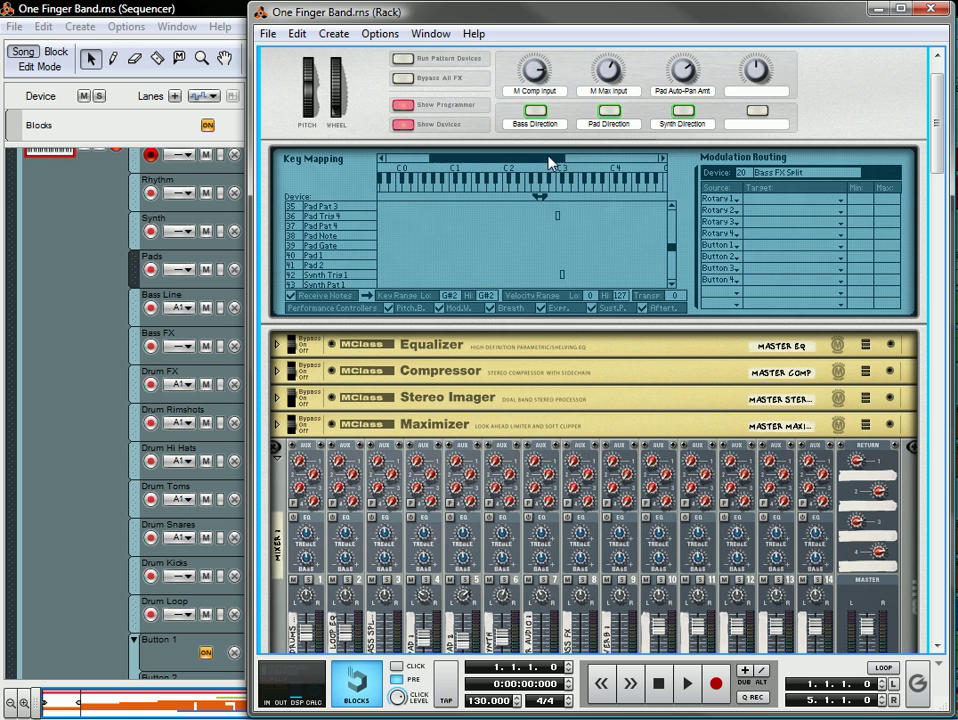
click(672, 284)
click(672, 284)
click(672, 284)
click(672, 284)
click(672, 284)
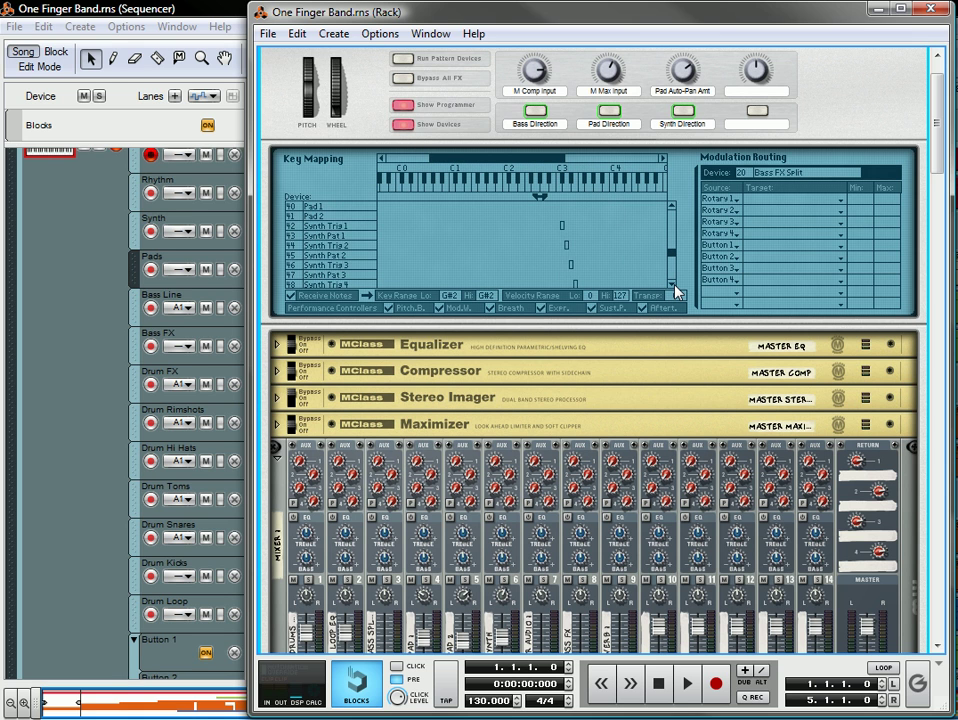
click(674, 287)
click(674, 287)
click(674, 287)
click(674, 287)
click(674, 287)
click(674, 287)
click(674, 287)
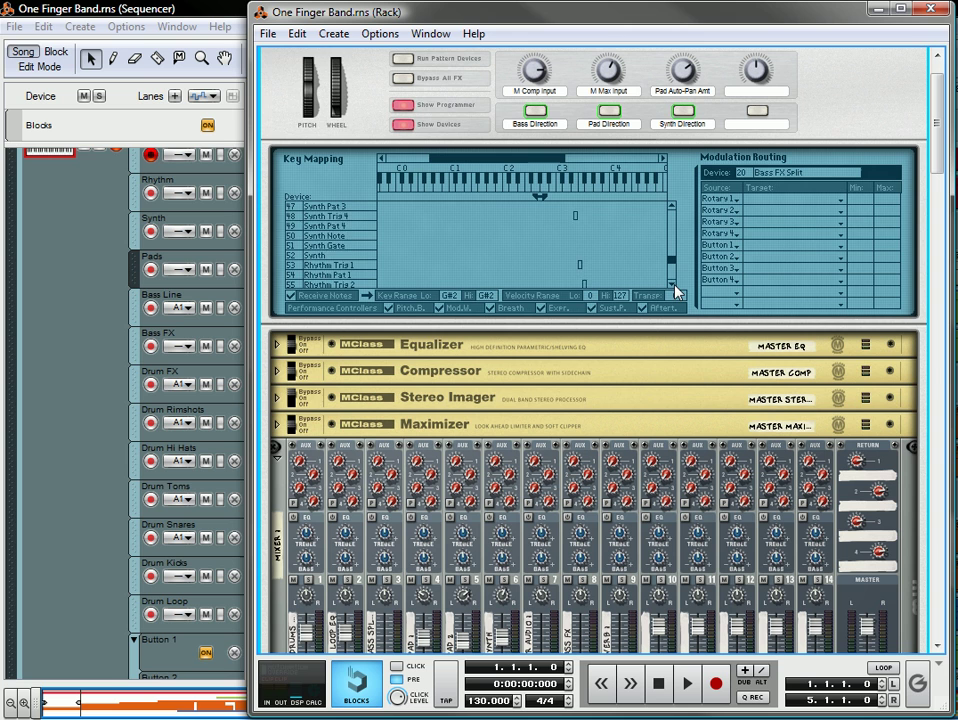
click(674, 287)
click(674, 287)
click(674, 287)
click(674, 287)
click(674, 287)
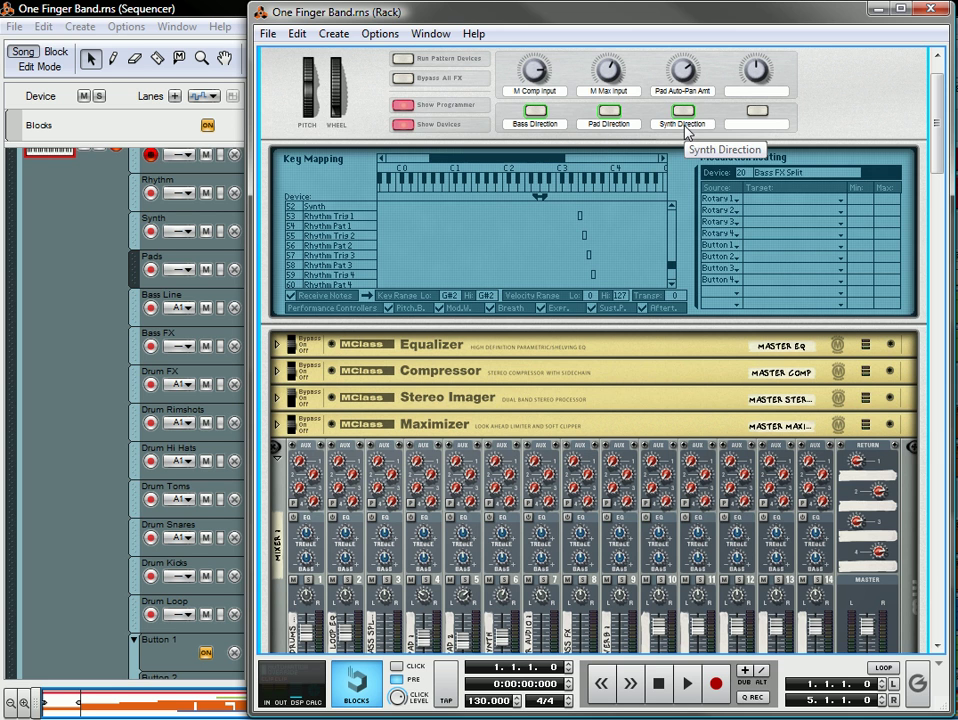
- In the sequencer, inspect the Rhythm clip's notes in Edit Mode, then return to the Song view's Button lanes
key(F7)
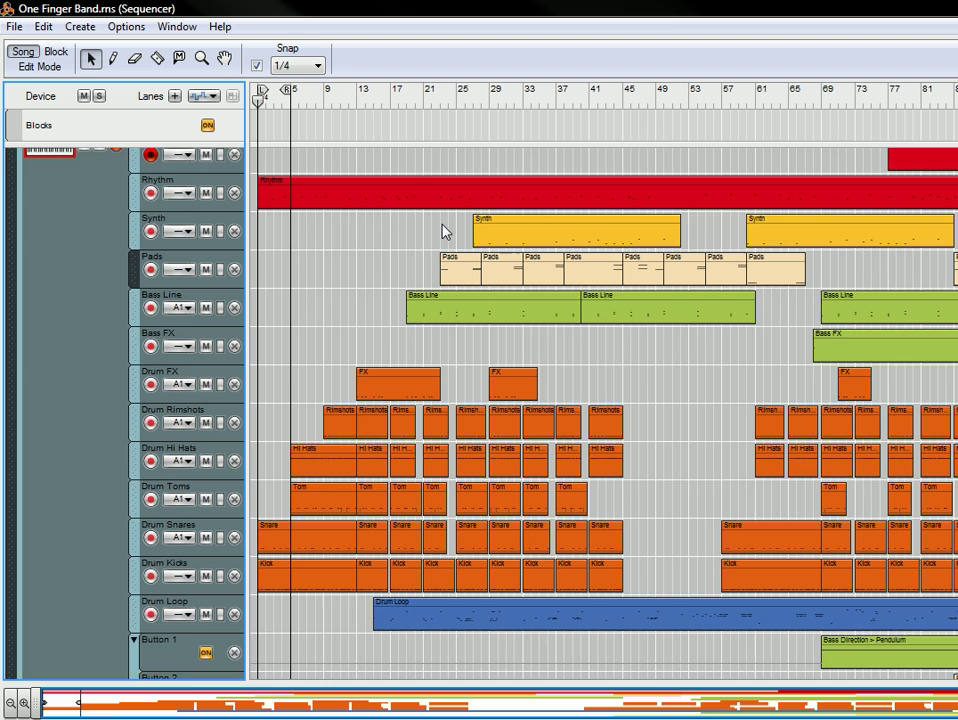
scroll(368, 262, up, 1)
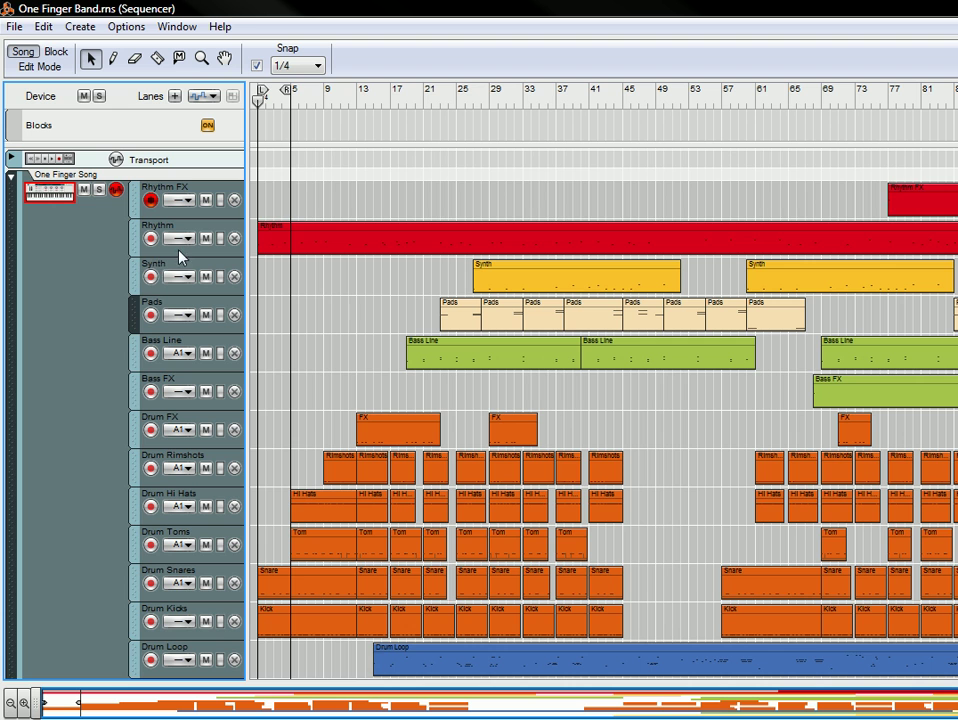
double_click(333, 239)
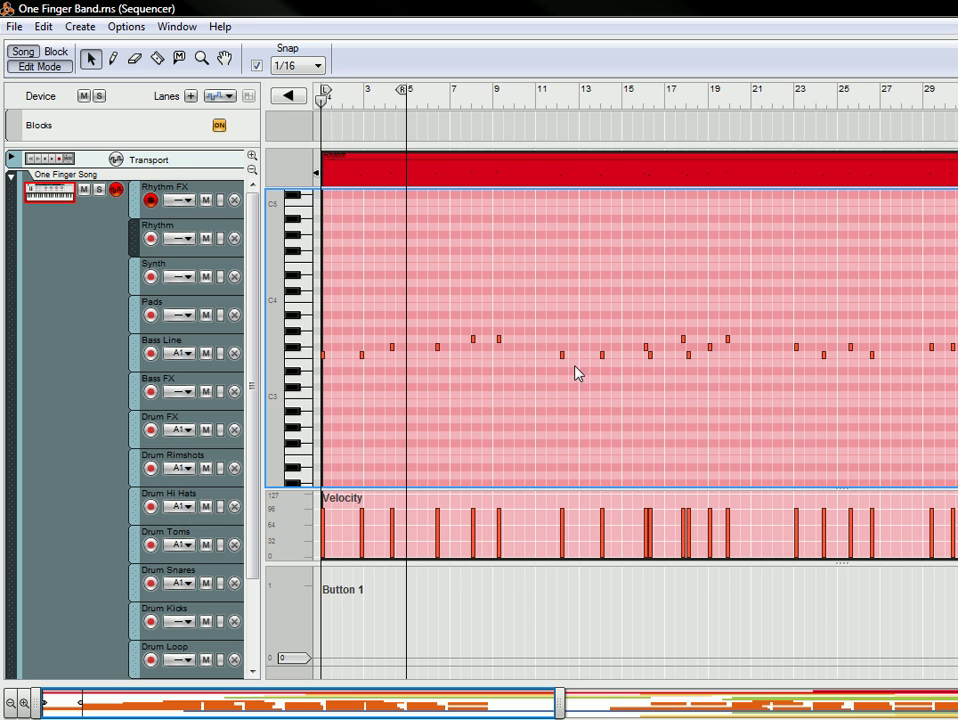
click(23, 51)
scroll(430, 325, down, 3)
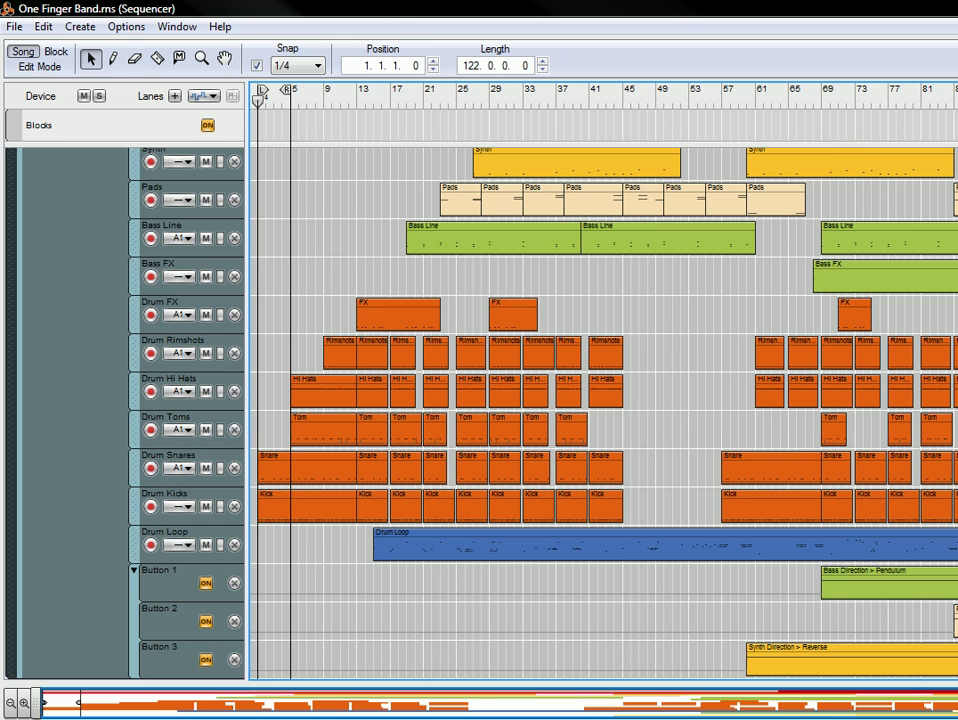
- Show the rear of the Bass Thor stack and unfold the Bass Note and Bass Gate Spider CVs
key(F6)
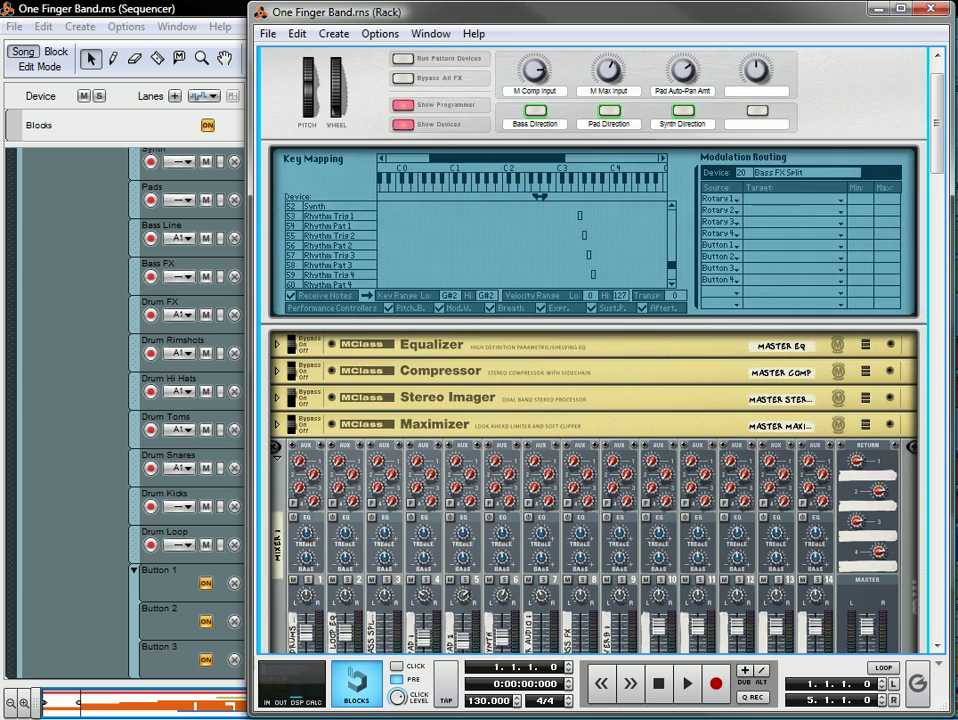
scroll(508, 394, down, 10)
scroll(508, 394, down, 10)
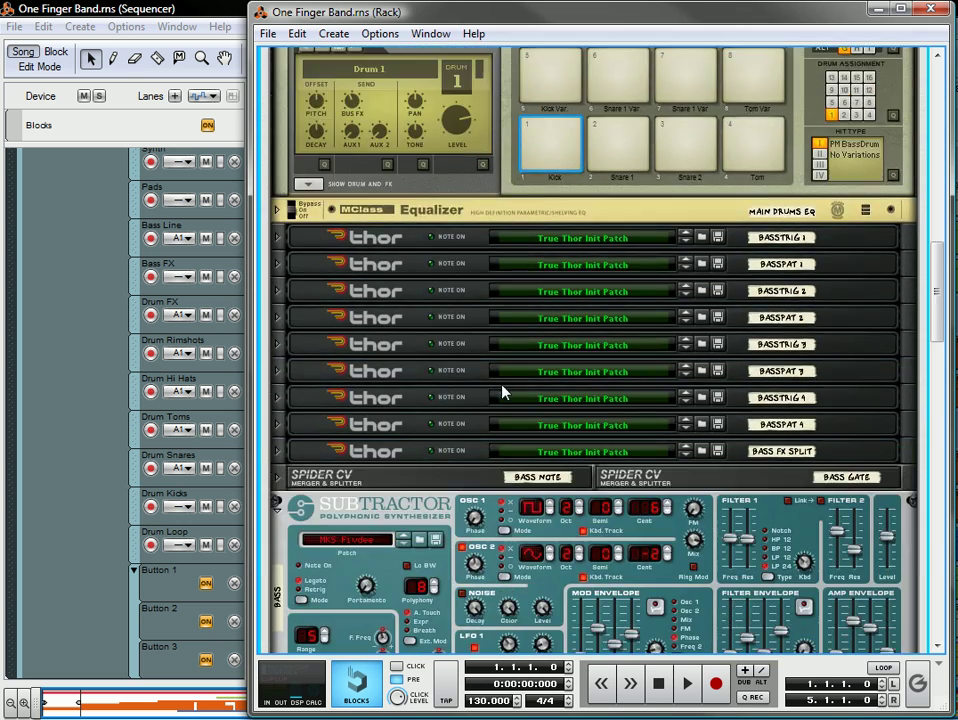
key(Tab)
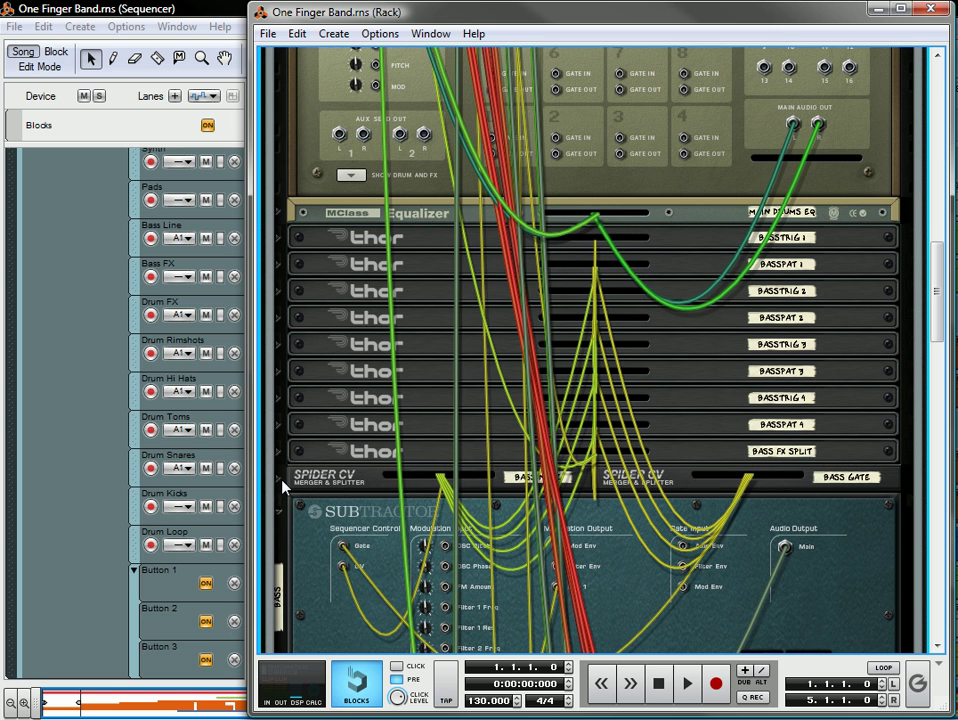
click(281, 478)
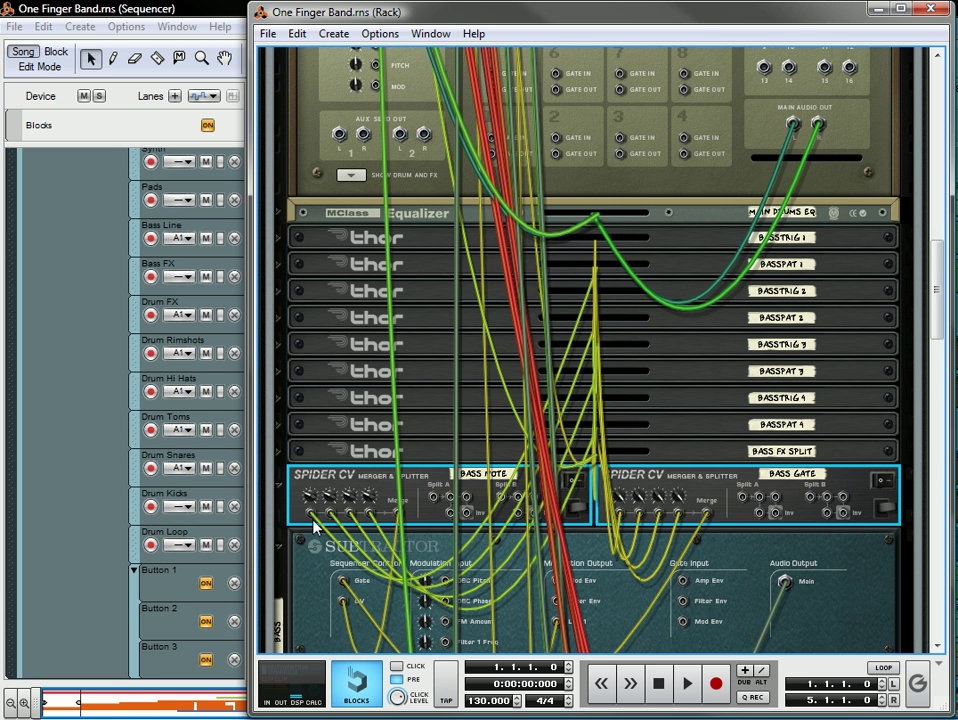
scroll(435, 508, down, 3)
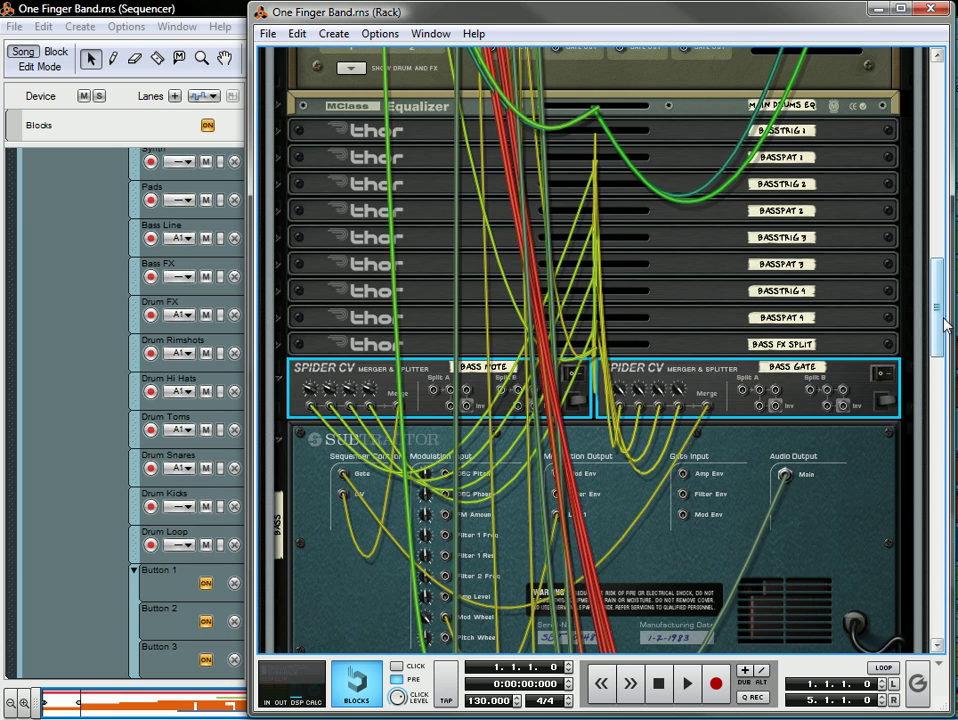
- Move down to the Rhythm Thor stack and unfold its Rhythm Note and Rhythm Gate Spider CVs
drag(937, 305, 935, 575)
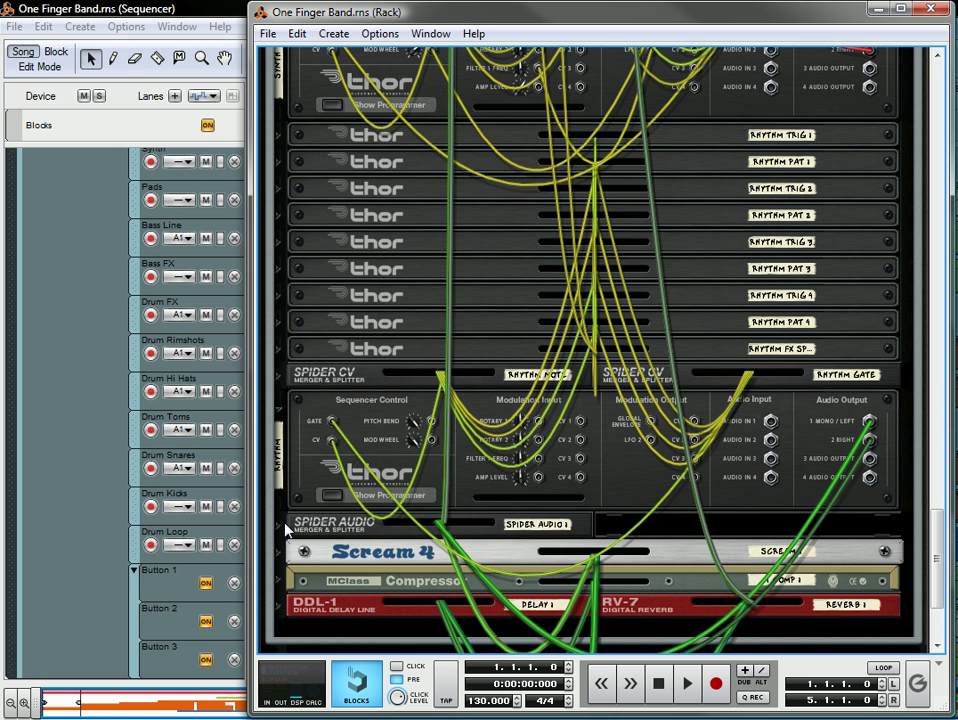
click(279, 376)
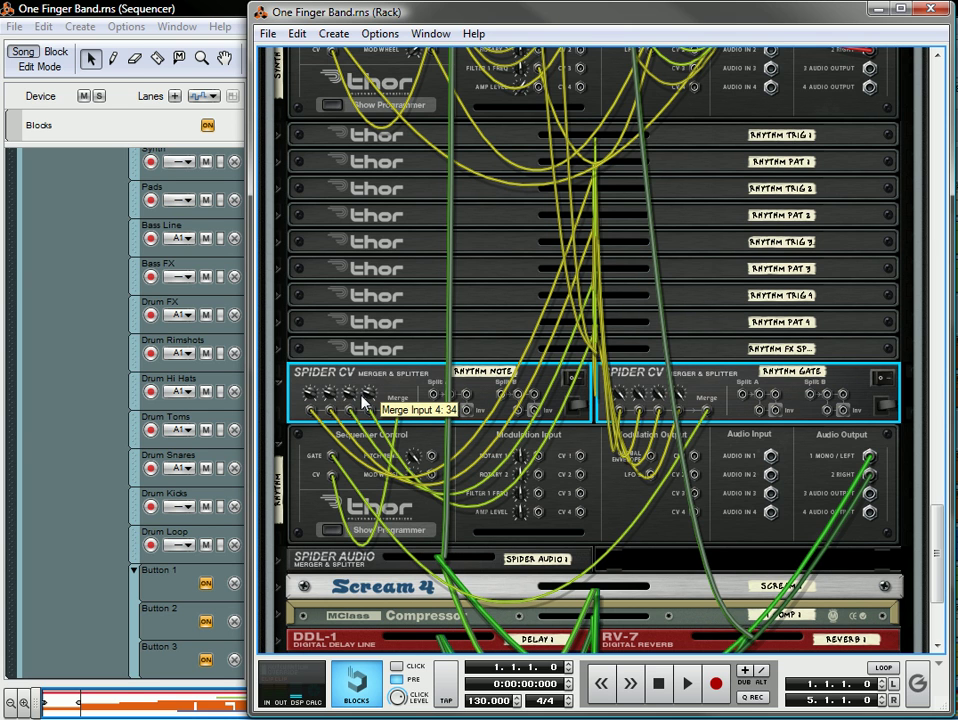
- Unfold the RHYTHM PAT 4 Thor, flip the rack to the front and open its programmer
click(280, 324)
key(Tab)
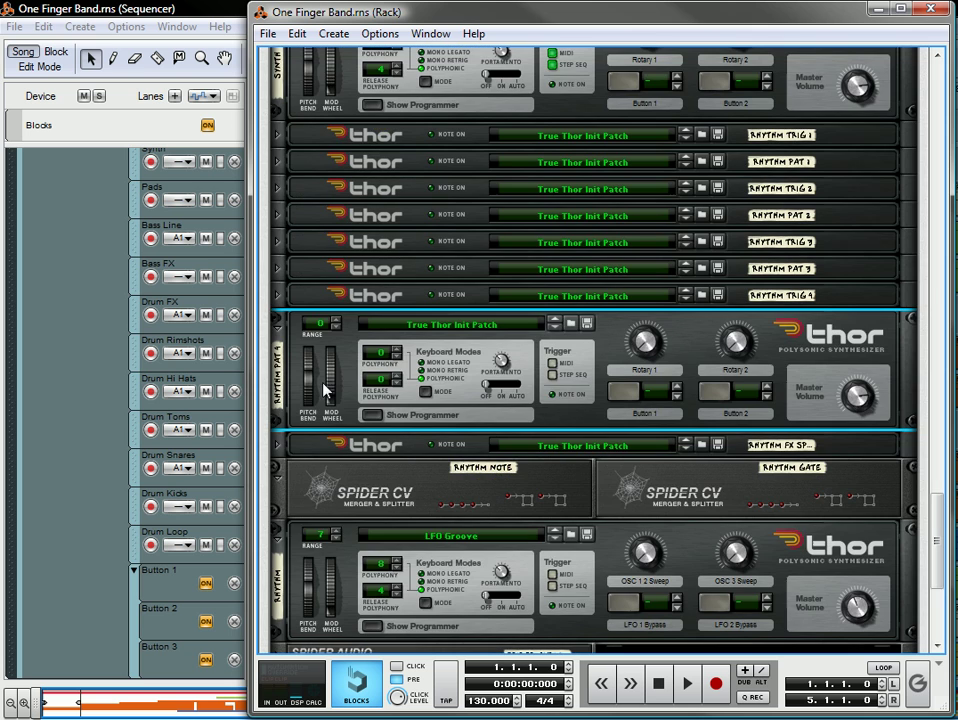
click(366, 414)
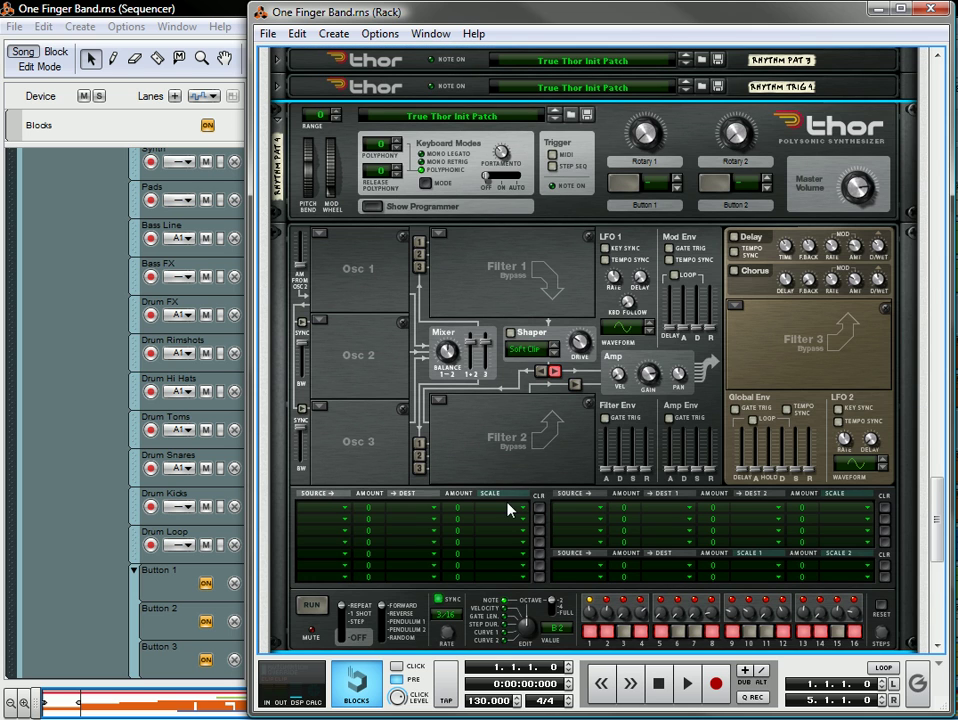
scroll(490, 468, down, 2)
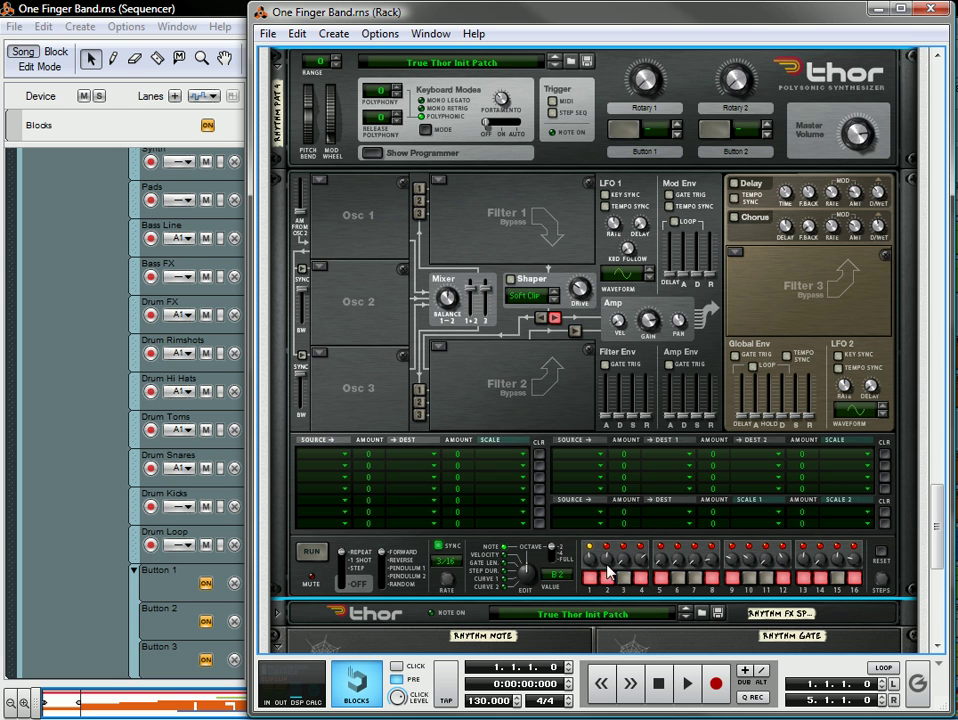
mouse_move(587, 572)
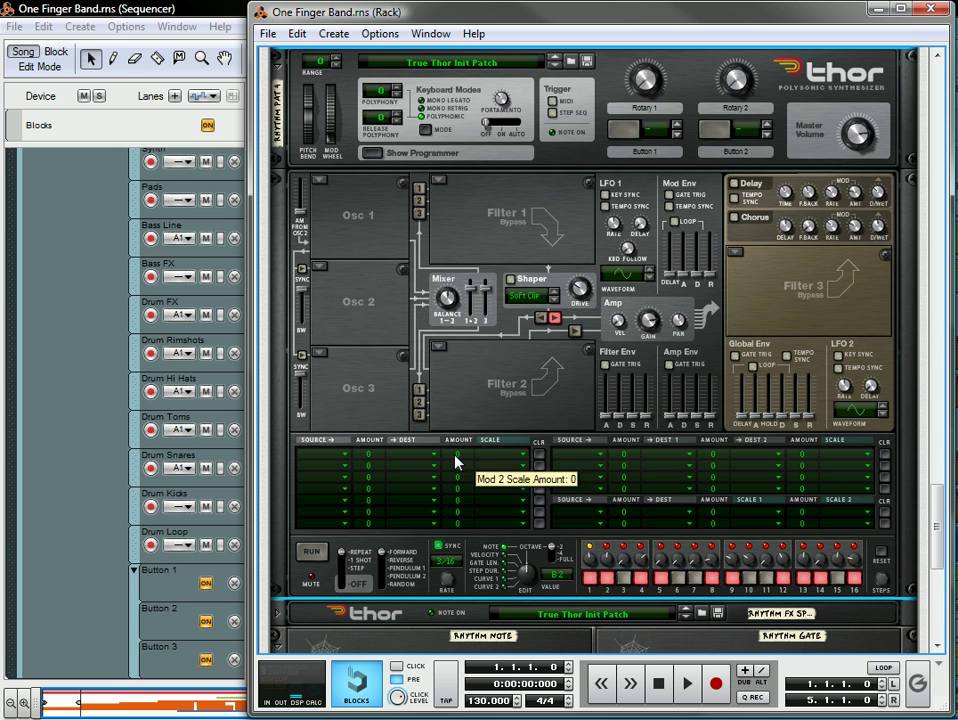
scroll(458, 470, down, 9)
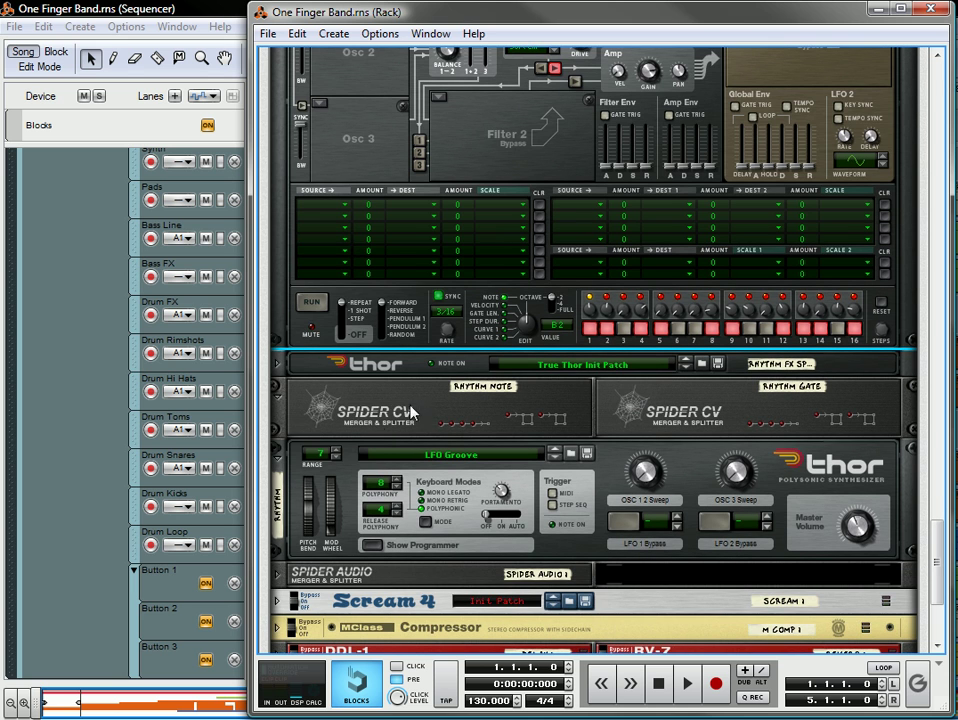
- Inspect the LFO Groove Thor's programmer, then collapse both programmers and refold RHYTHM PAT 4
click(372, 548)
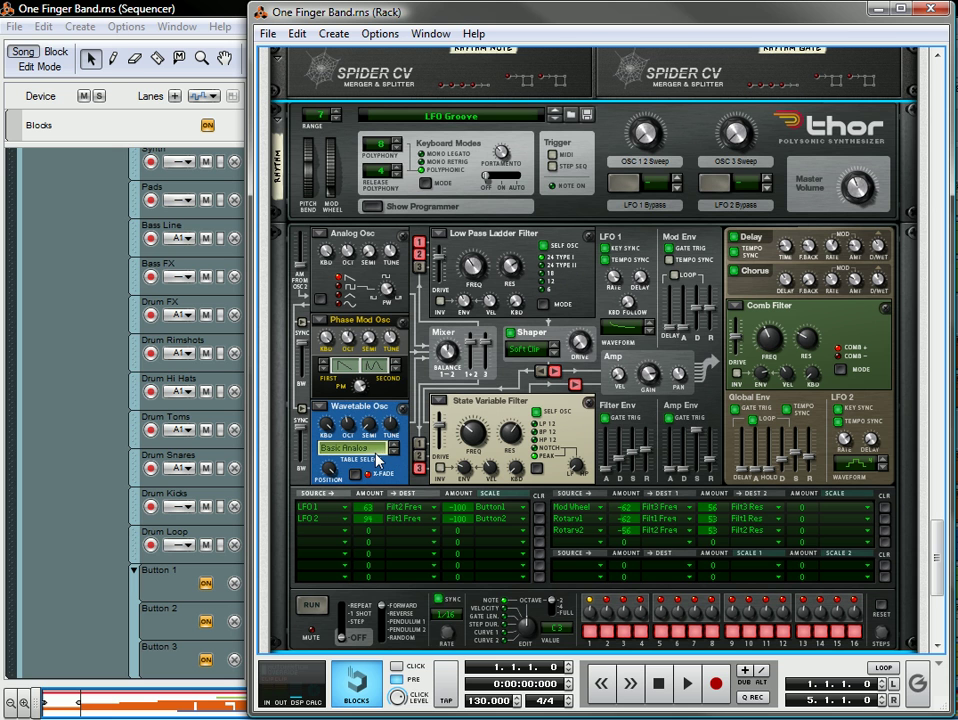
click(372, 208)
scroll(392, 355, up, 5)
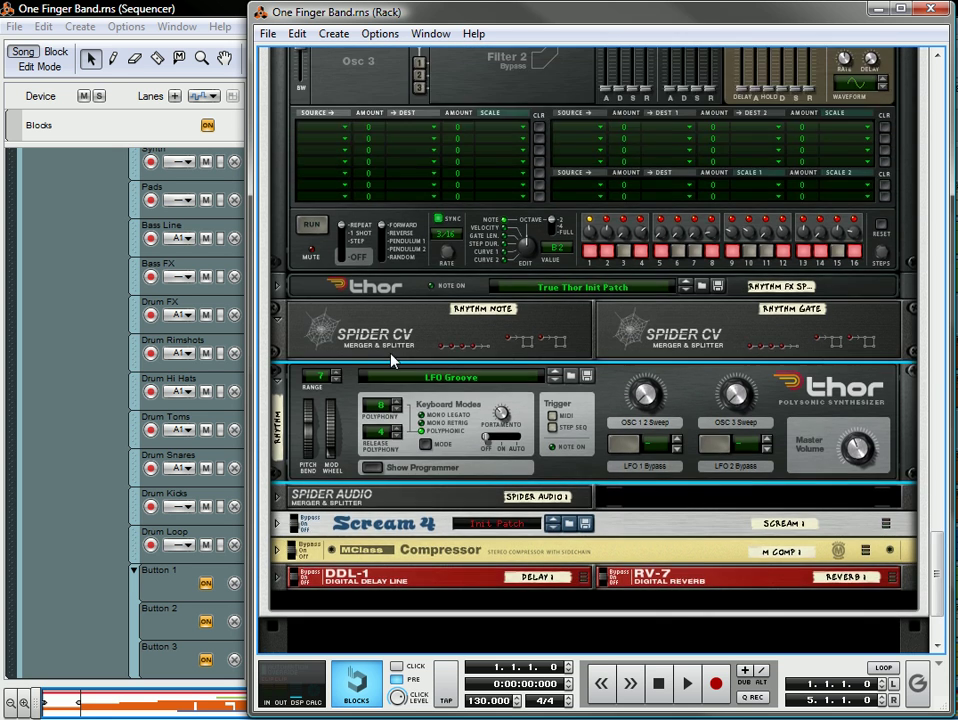
scroll(286, 266, up, 4)
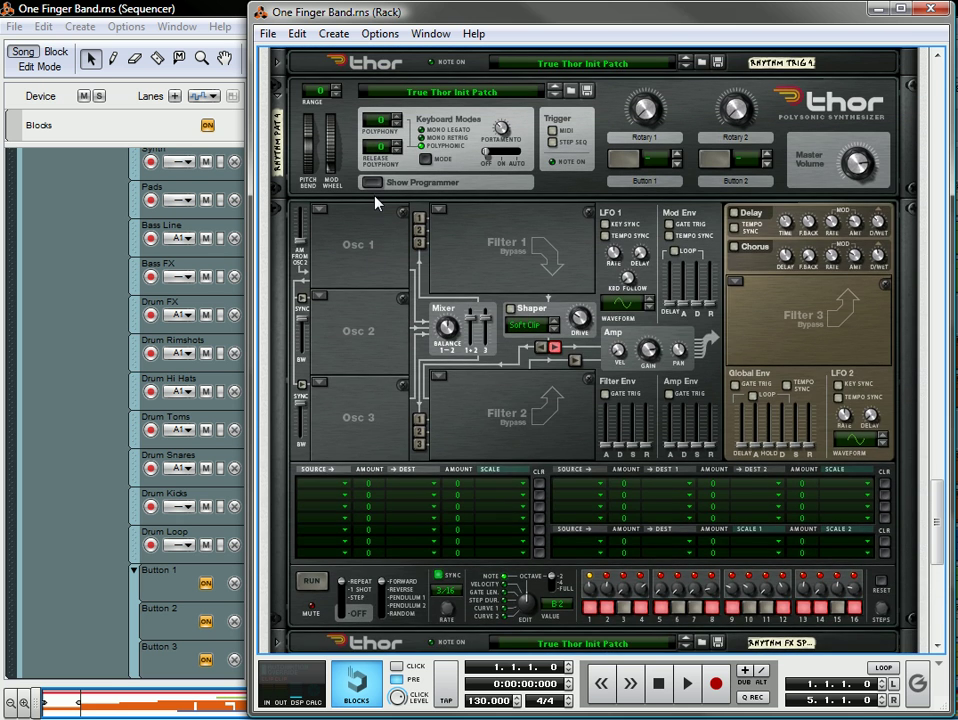
click(373, 184)
scroll(350, 303, up, 1)
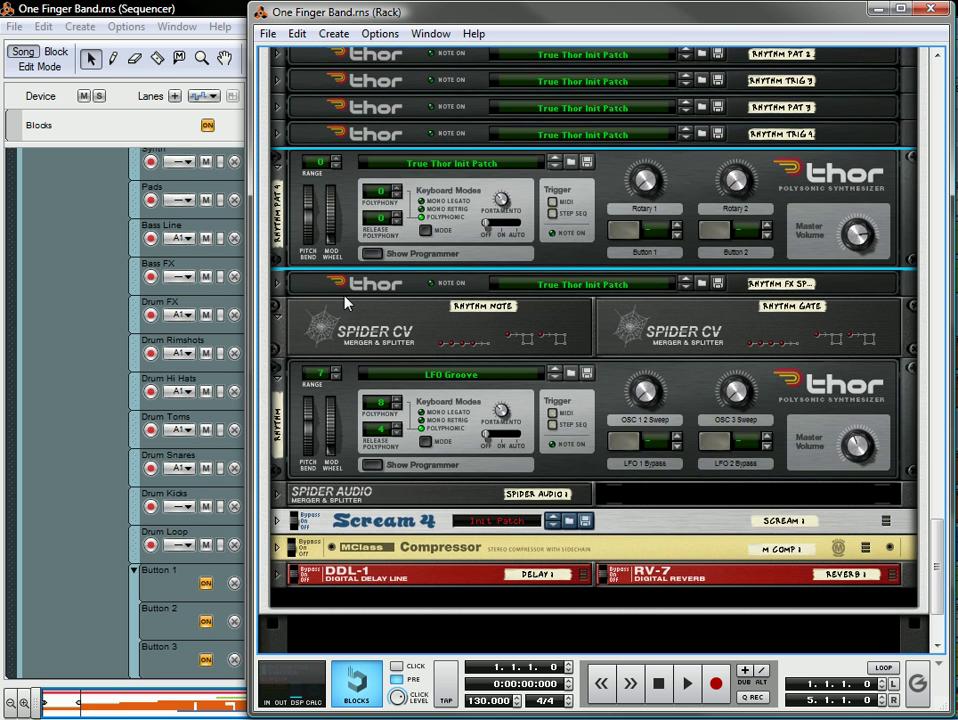
click(283, 176)
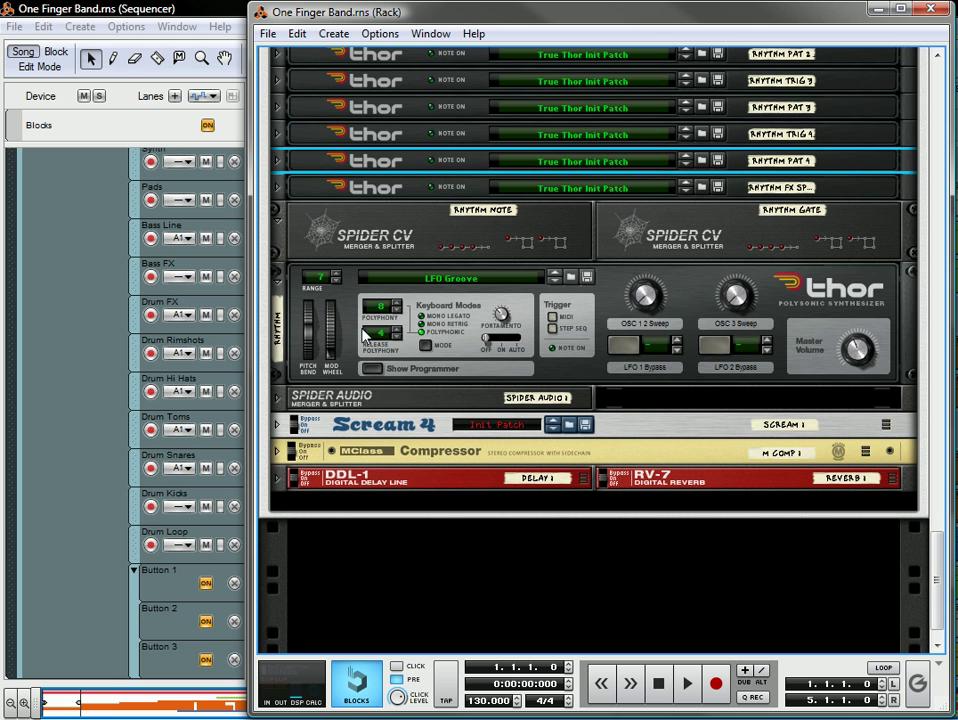
- Bring the sequencer forward and play the song from the start
click(220, 16)
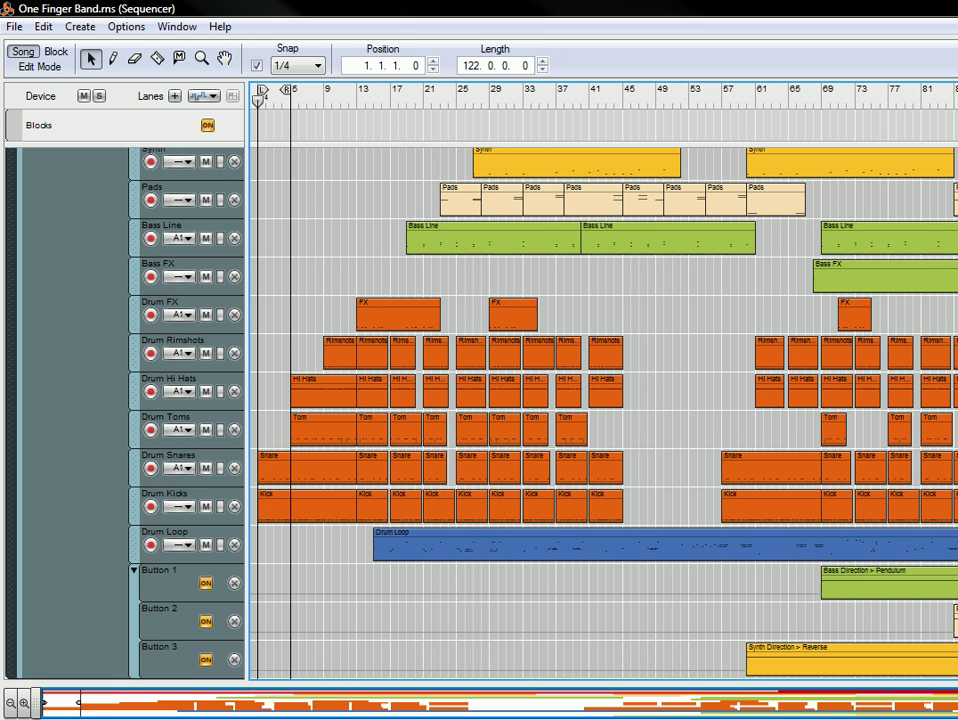
key(space)
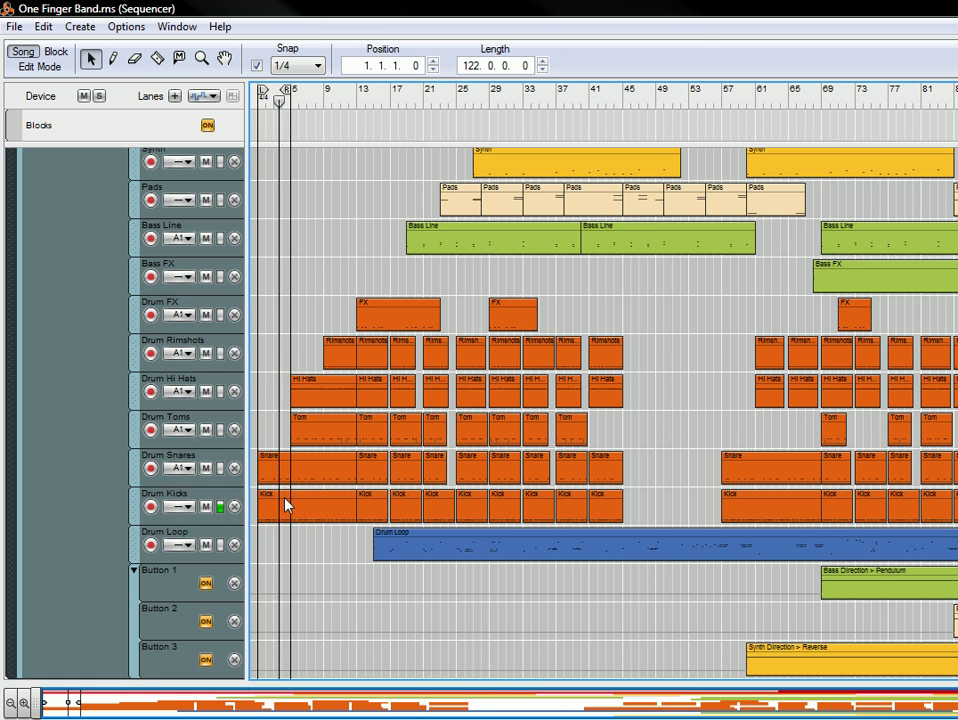
scroll(280, 470, up, 3)
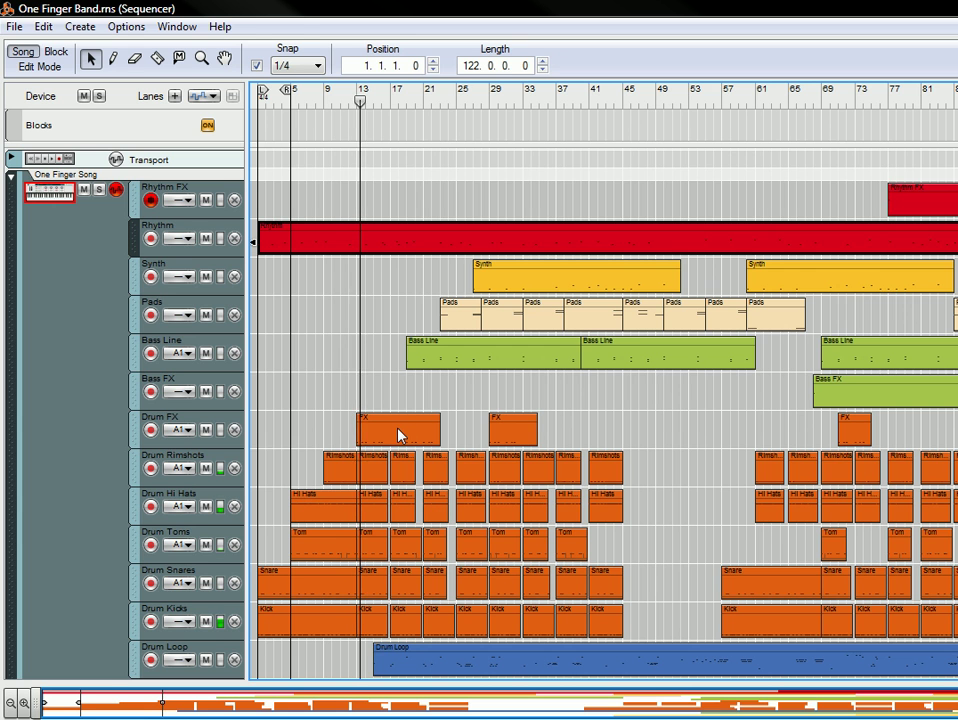
scroll(460, 547, down, 3)
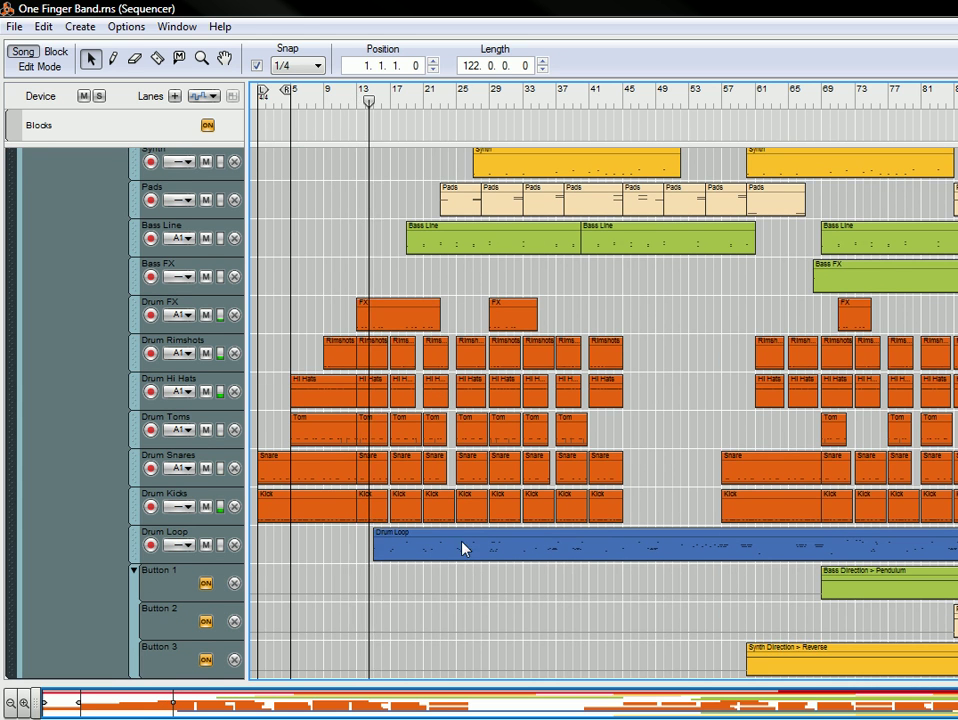
double_click(432, 558)
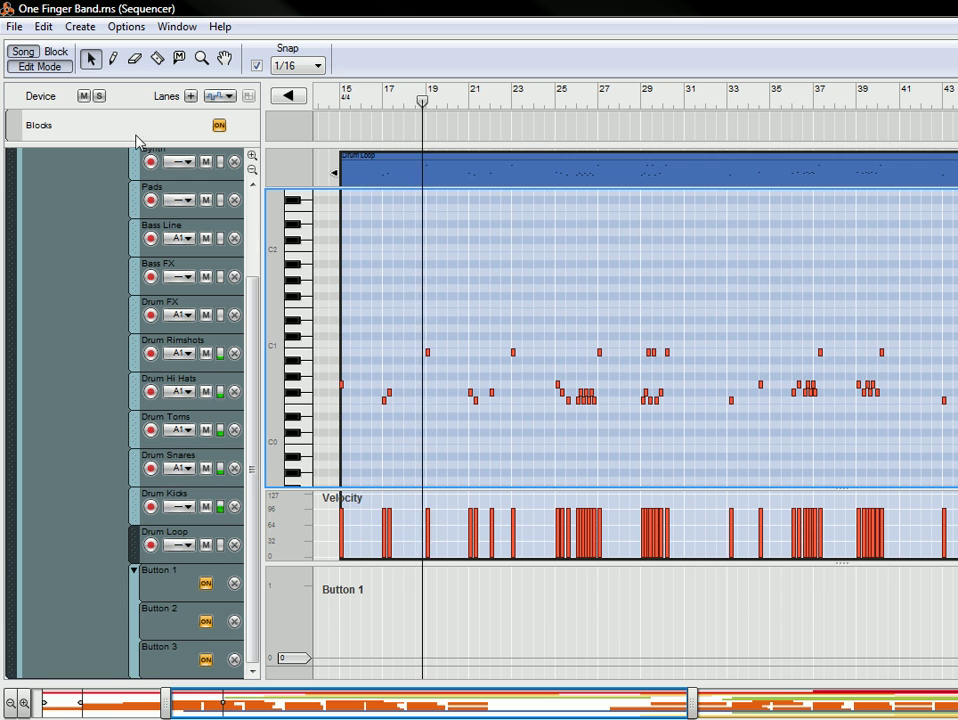
click(22, 54)
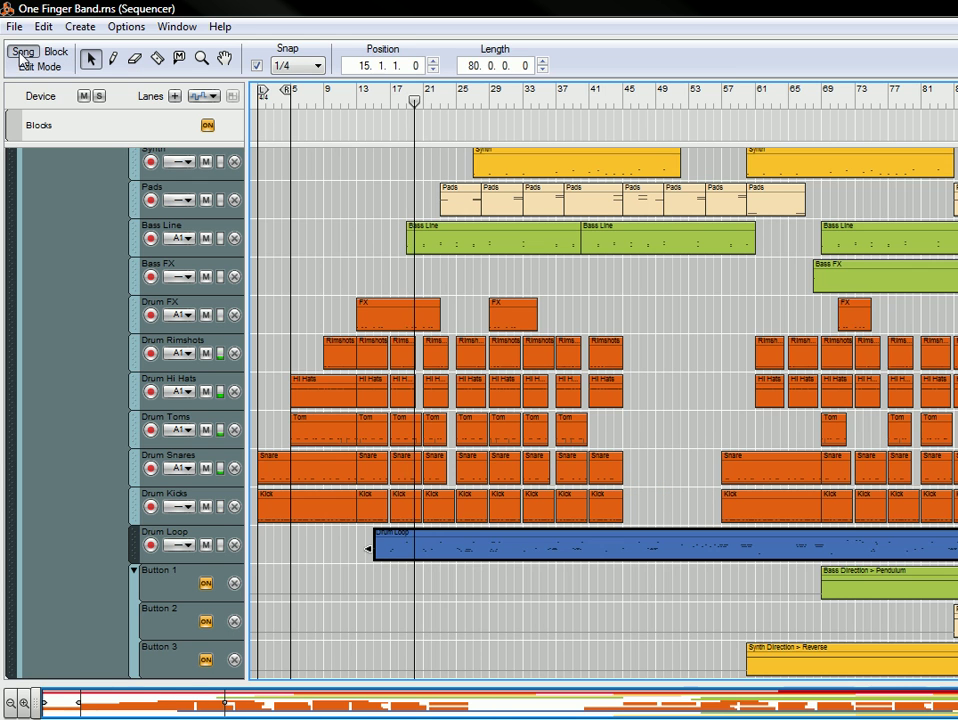
double_click(451, 241)
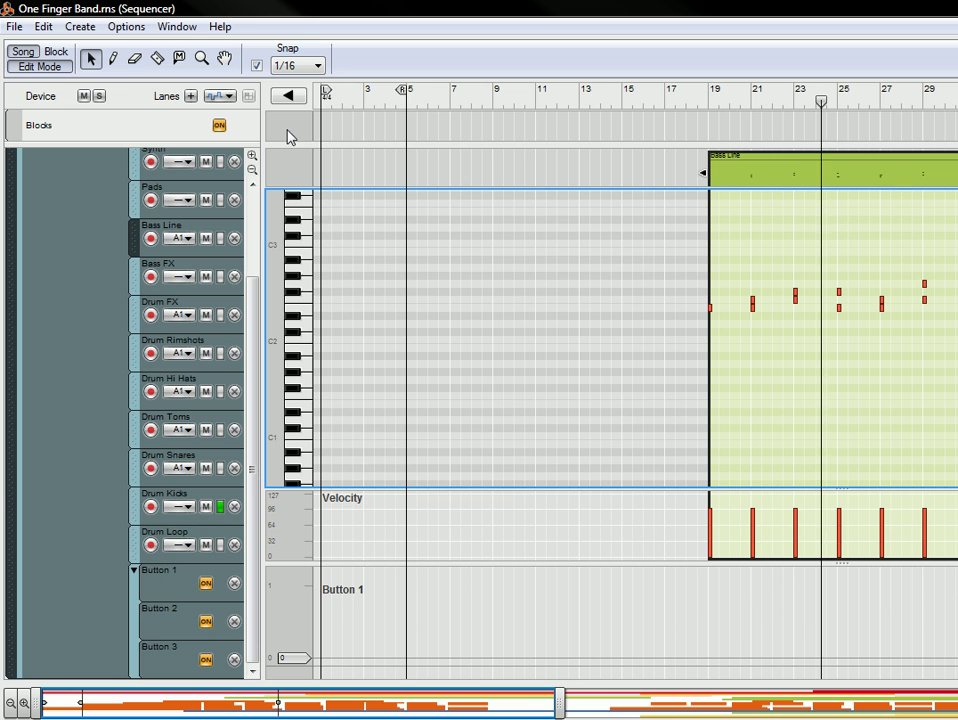
click(33, 52)
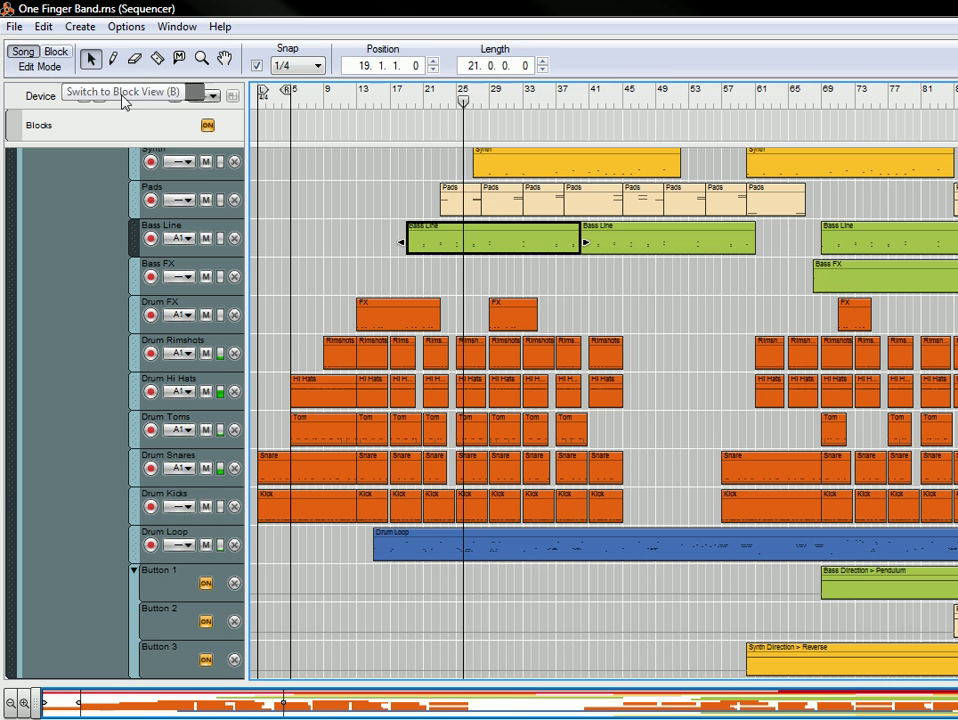
double_click(492, 205)
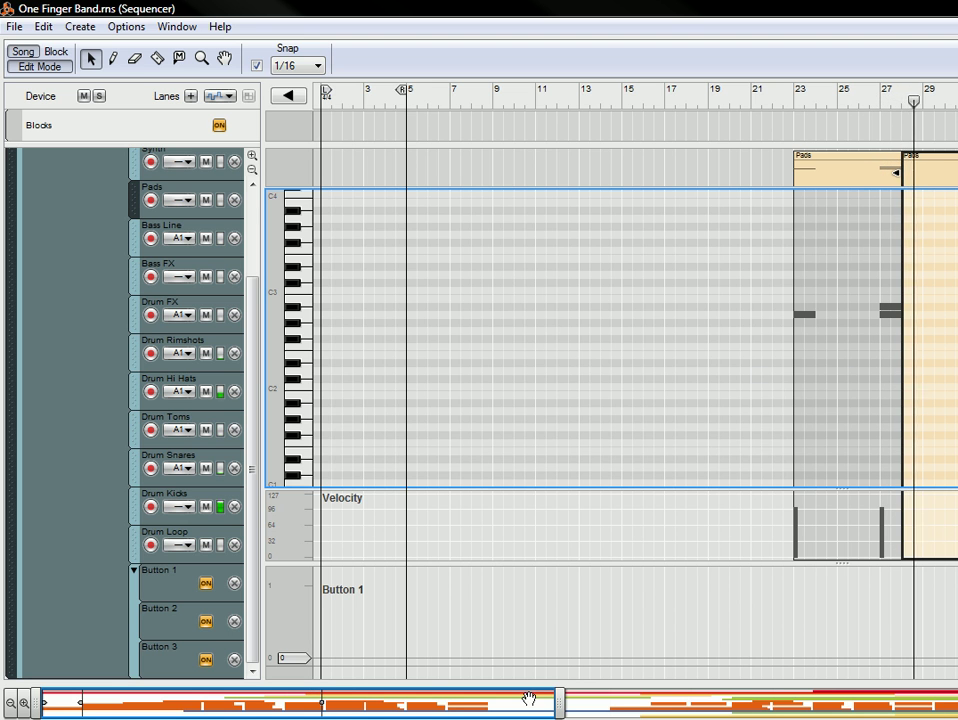
drag(520, 699, 745, 706)
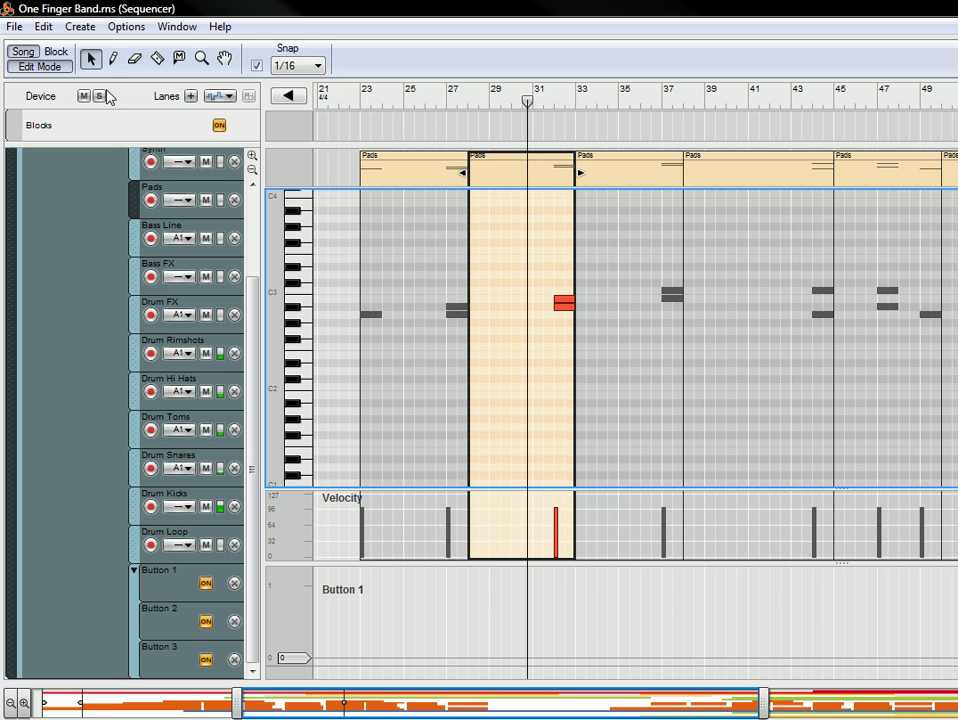
click(31, 53)
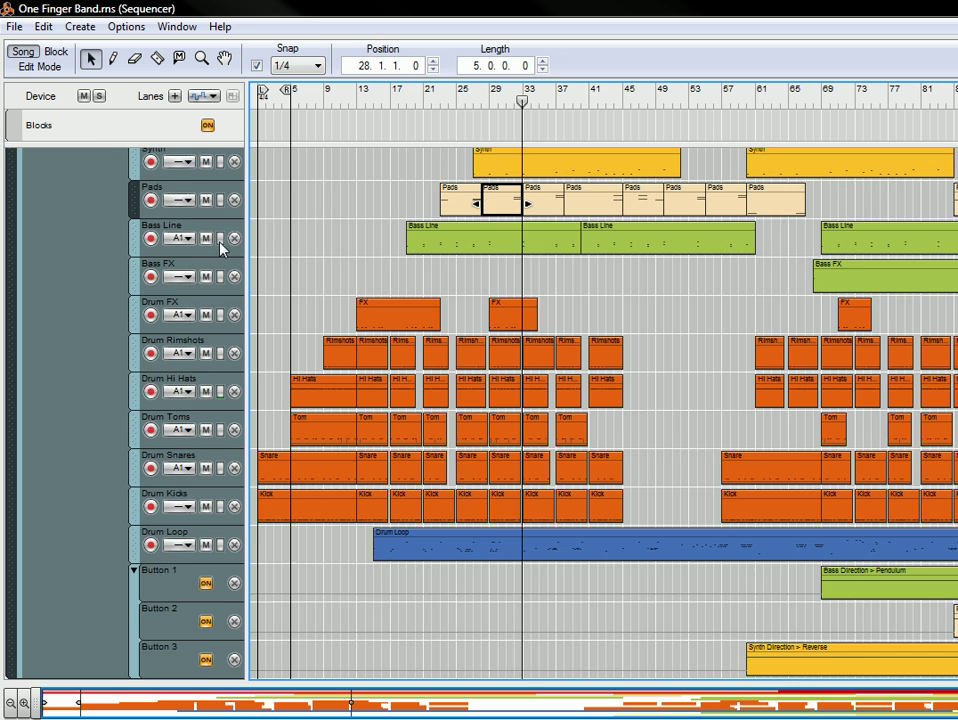
scroll(417, 259, up, 3)
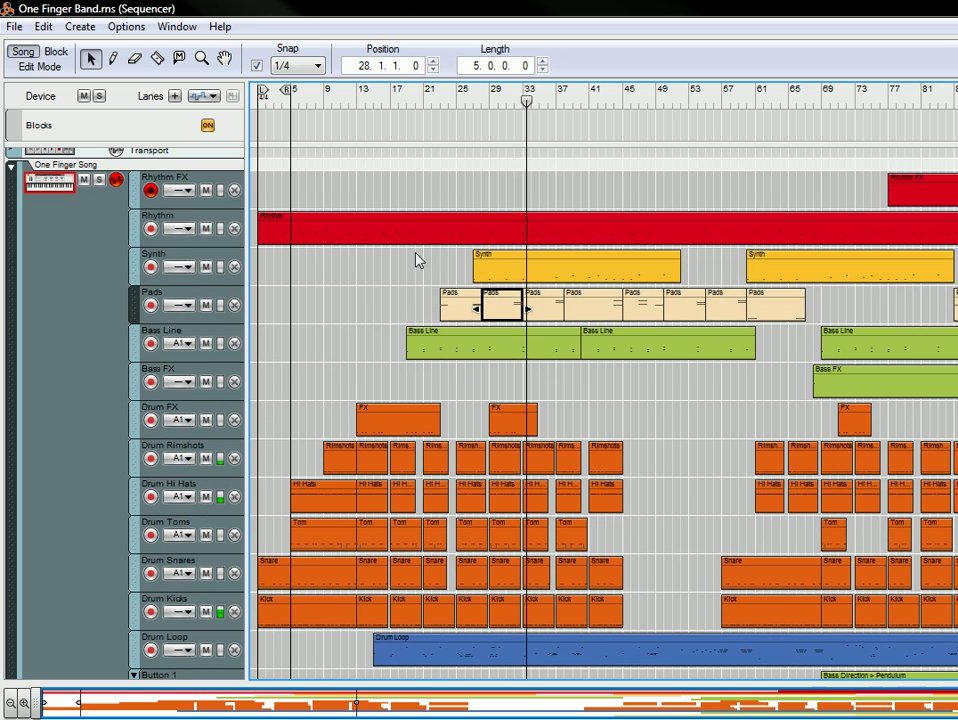
double_click(520, 278)
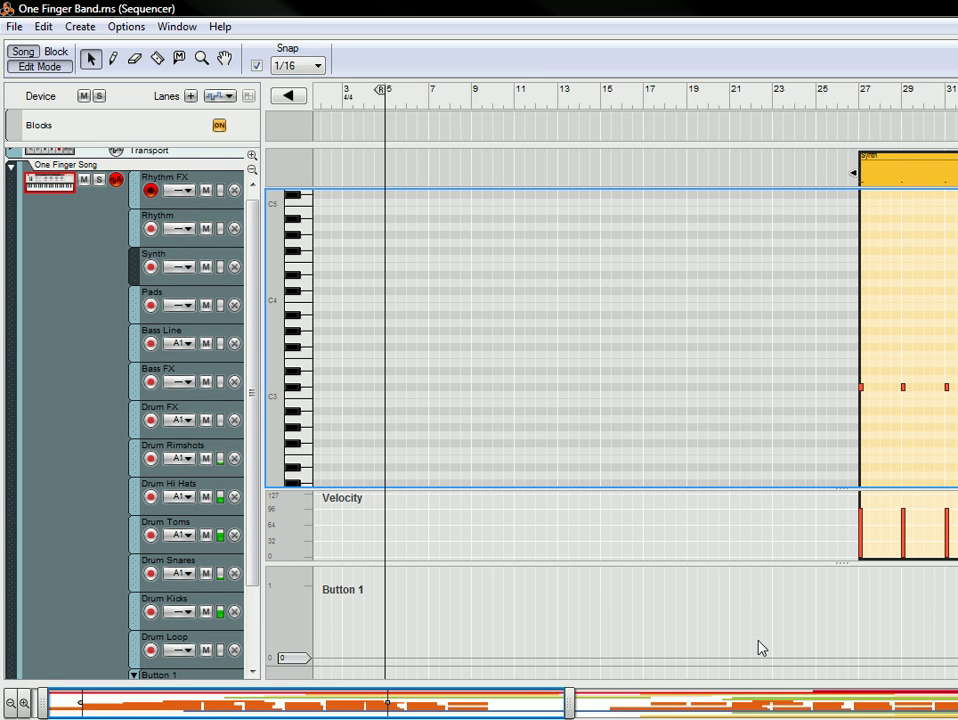
drag(572, 706, 852, 711)
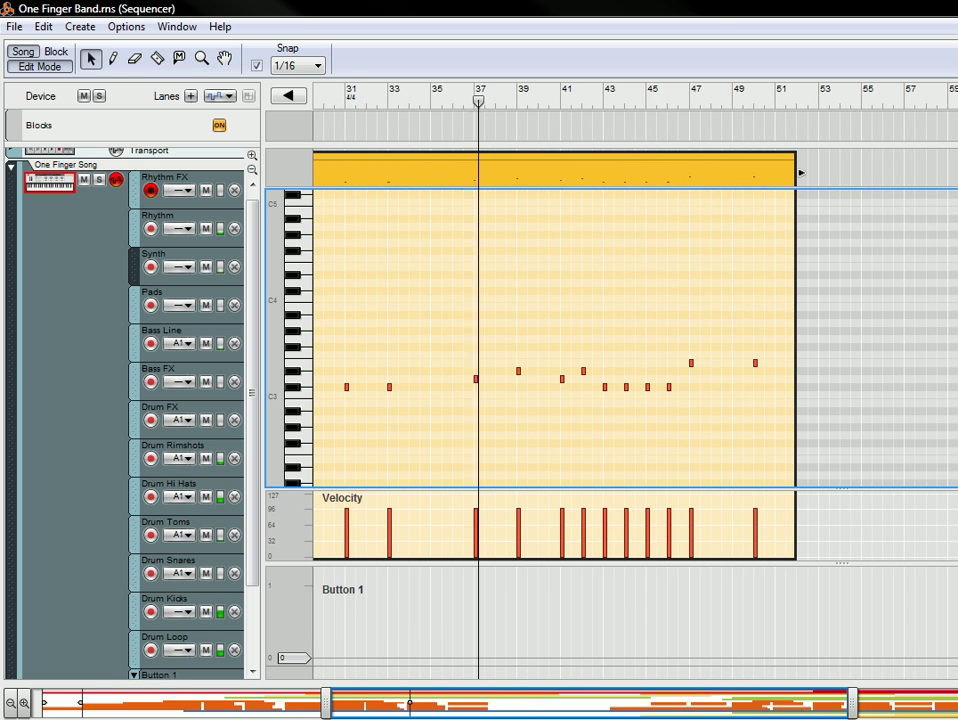
click(22, 52)
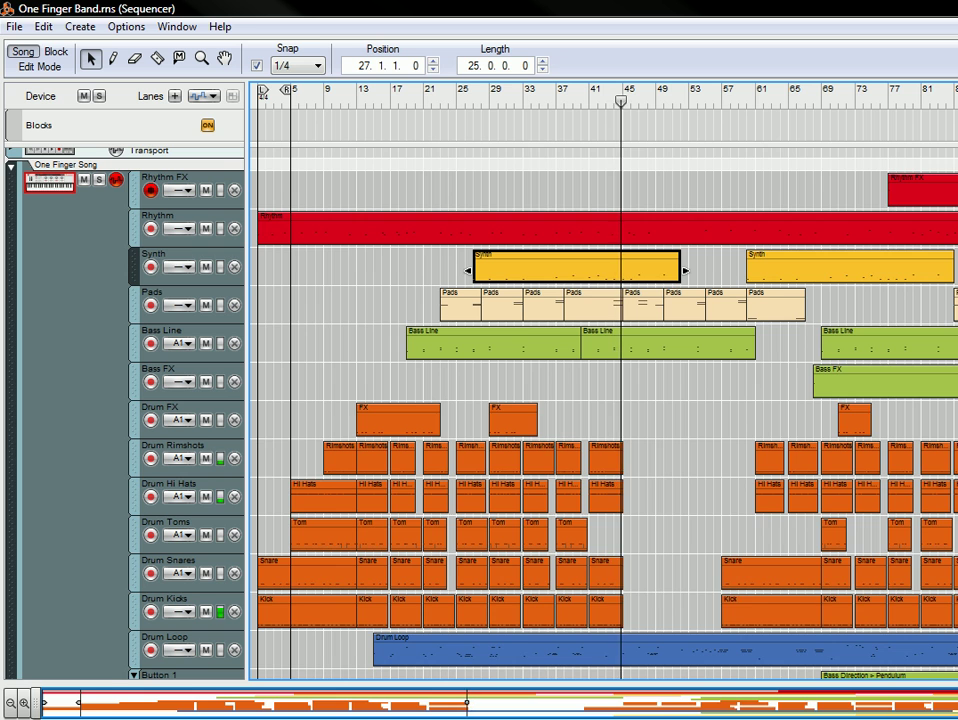
scroll(600, 400, up, 2)
scroll(600, 400, up, 3)
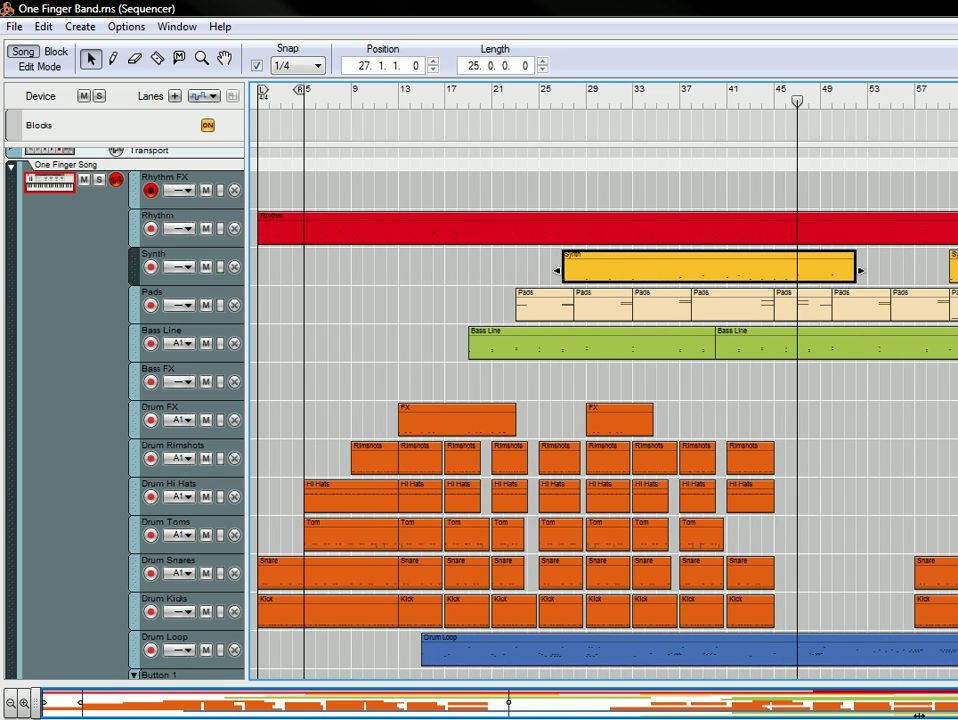
- Zoom the arrangement in around bar 41 and follow playback along the song past bar 61
drag(915, 715, 897, 715)
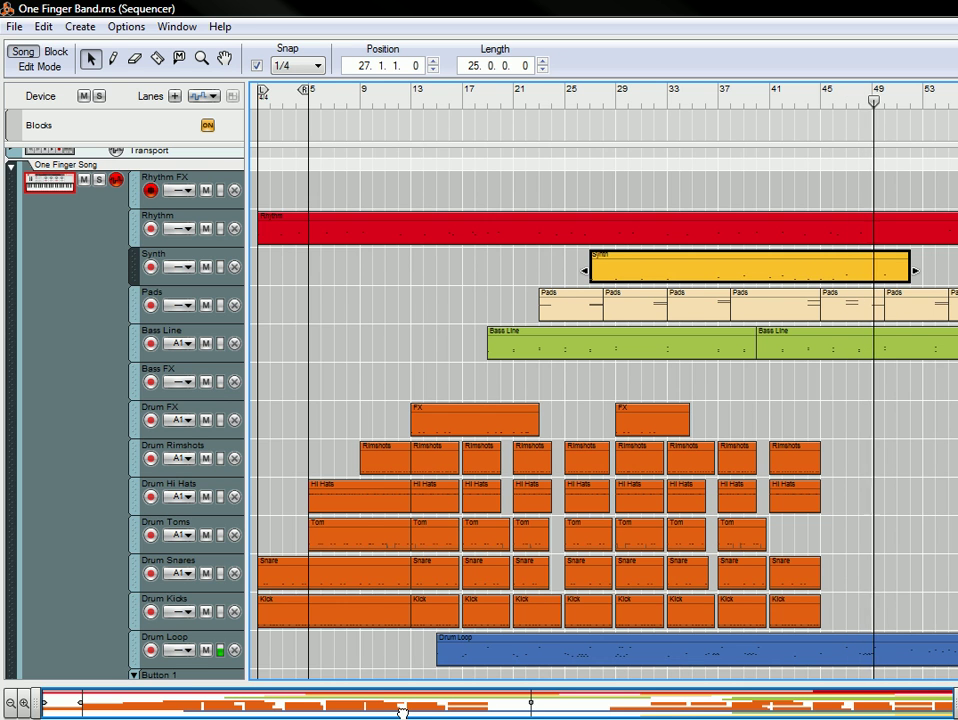
drag(400, 712, 433, 708)
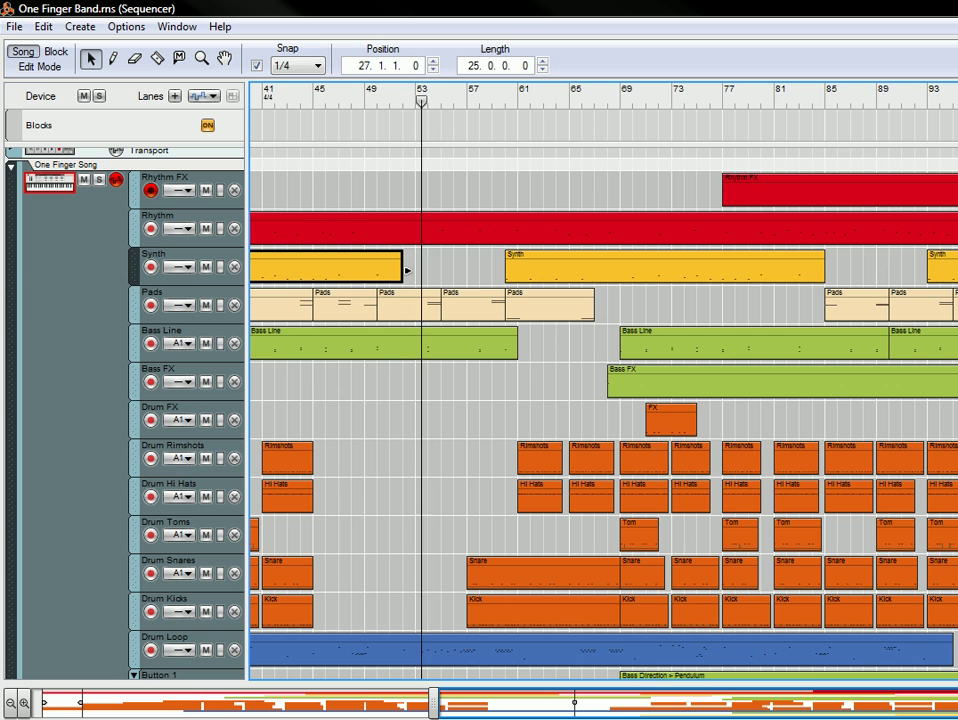
key(ctrl+Right)
key(ctrl+Right)
key(ctrl+Right)
key(ctrl+Right)
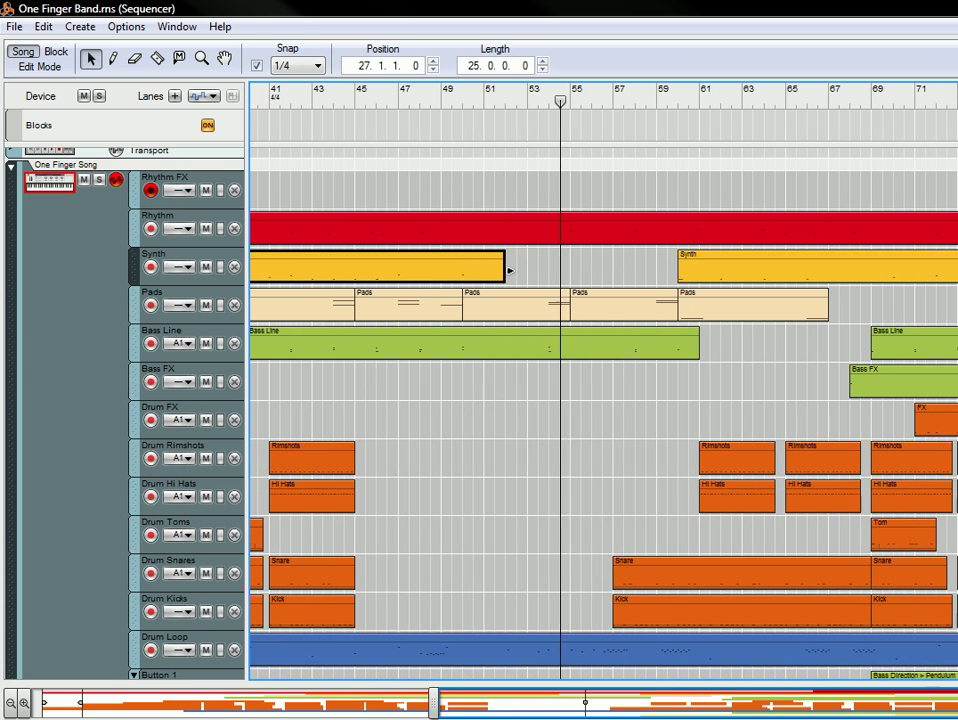
key(ctrl+Right)
drag(740, 707, 869, 707)
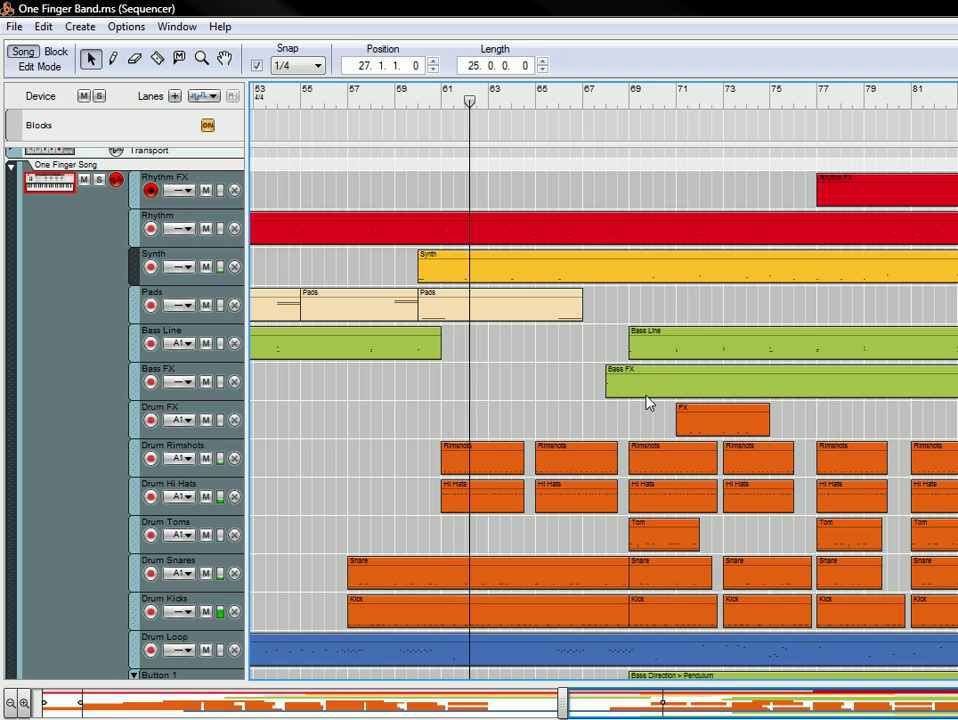
double_click(676, 388)
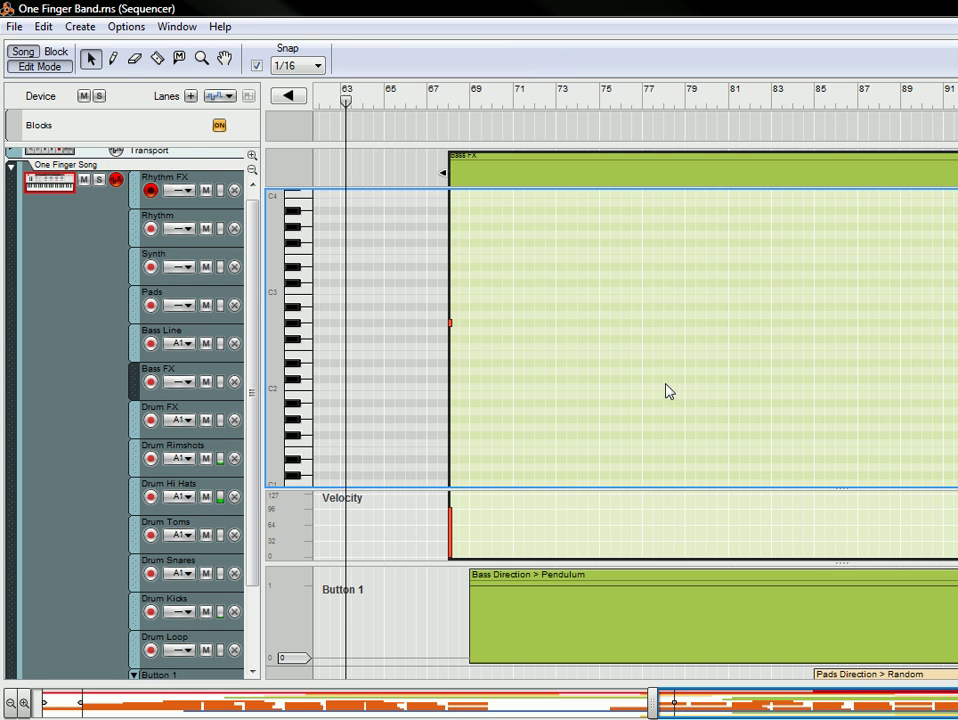
scroll(615, 376, up, 3)
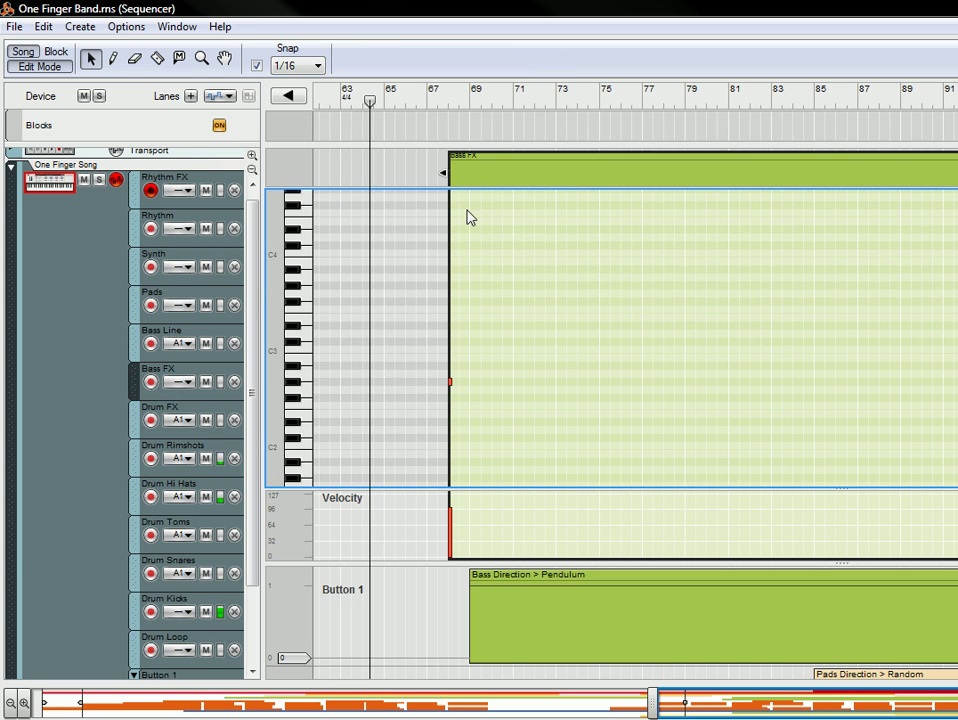
click(40, 66)
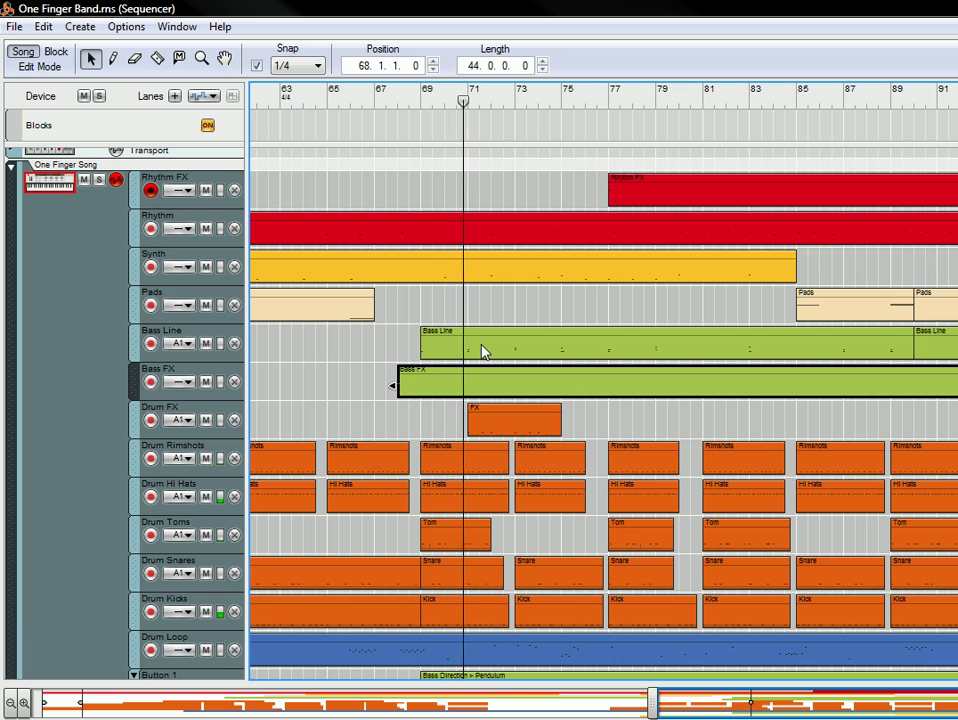
double_click(636, 199)
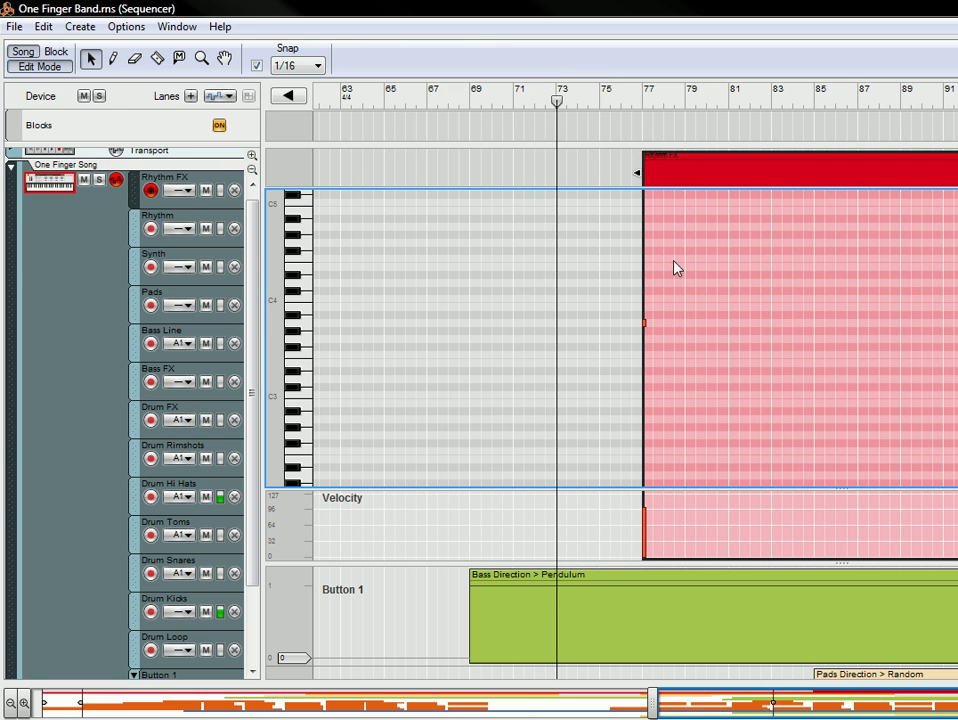
click(39, 54)
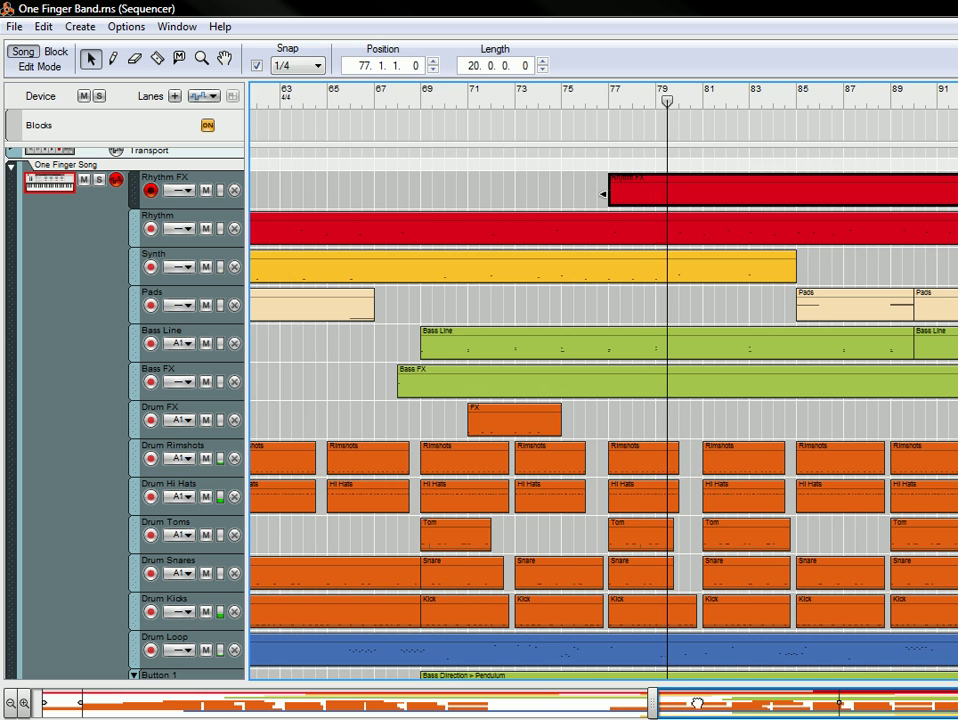
- Follow the playhead in the overview strip and zoom in twice on bars 93–101
drag(693, 700, 825, 708)
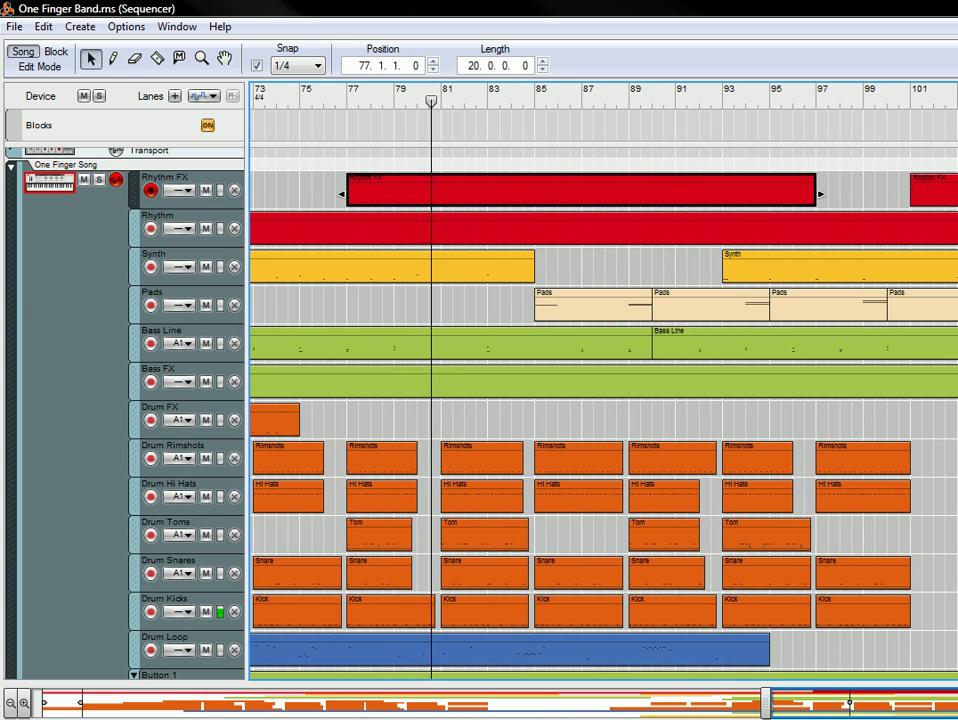
scroll(872, 425, down, 3)
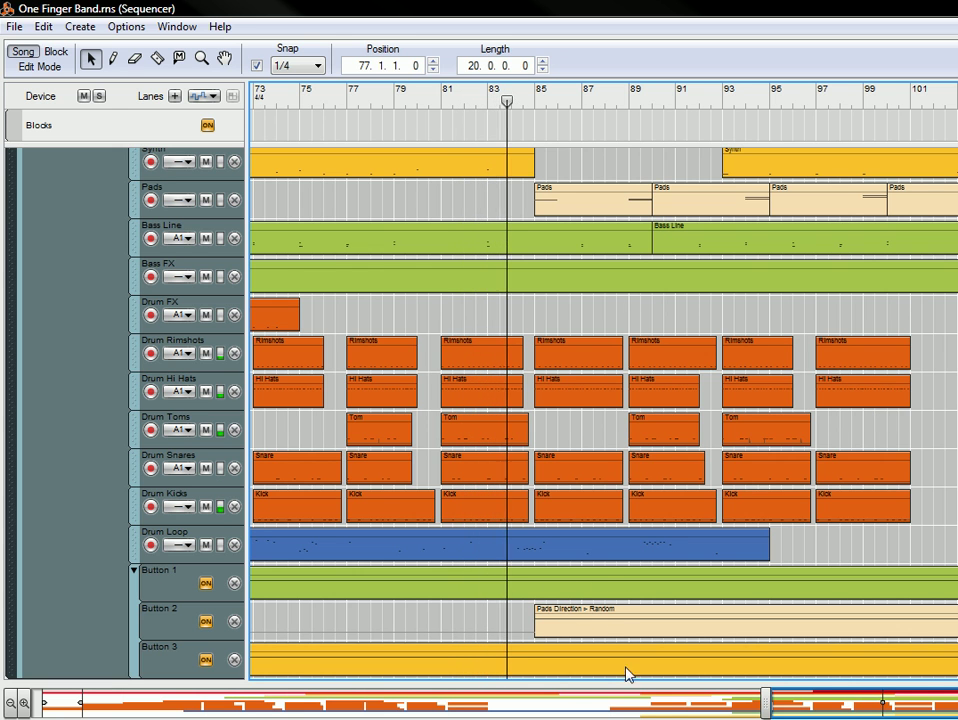
scroll(707, 230, up, 3)
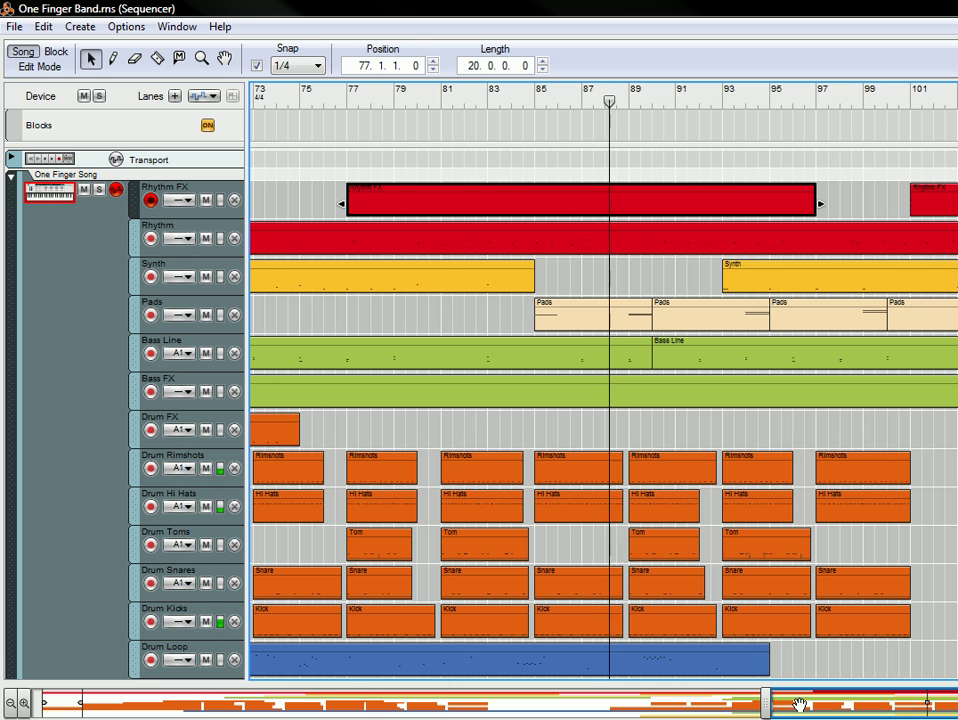
drag(805, 705, 915, 710)
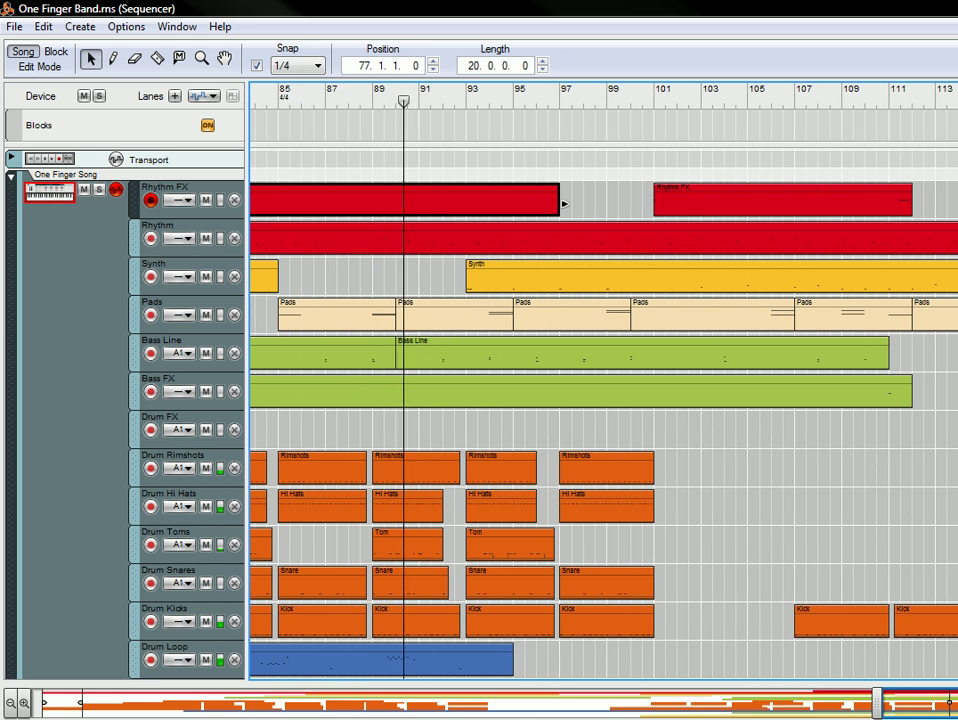
key(g)
key(g)
key(g)
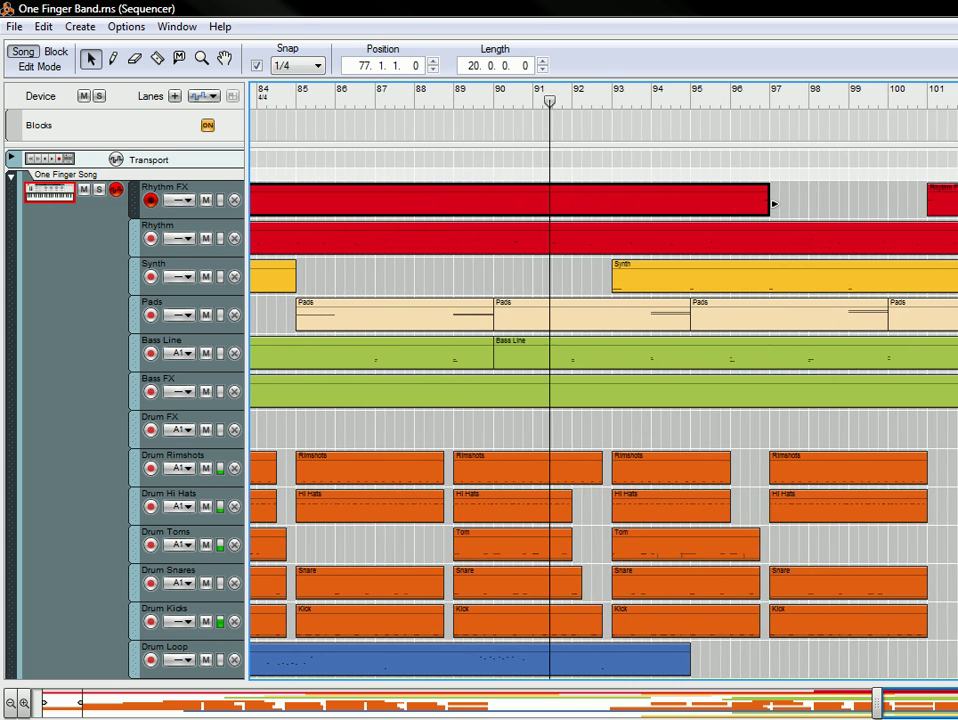
key(g)
key(g)
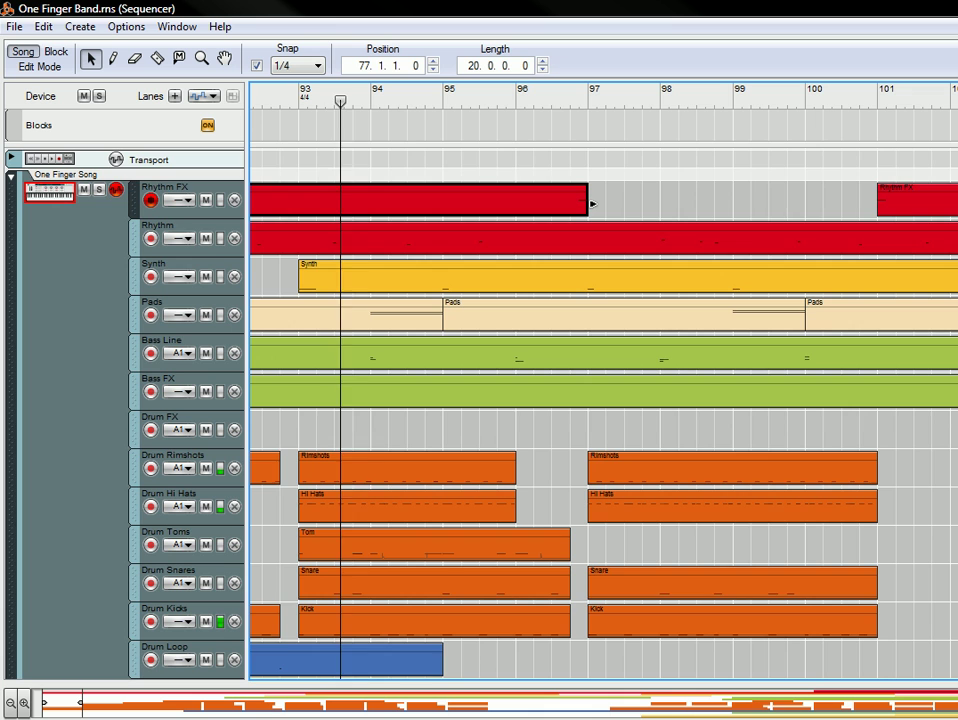
- Scroll the track list while the song plays on to bar 122
scroll(879, 385, down, 1)
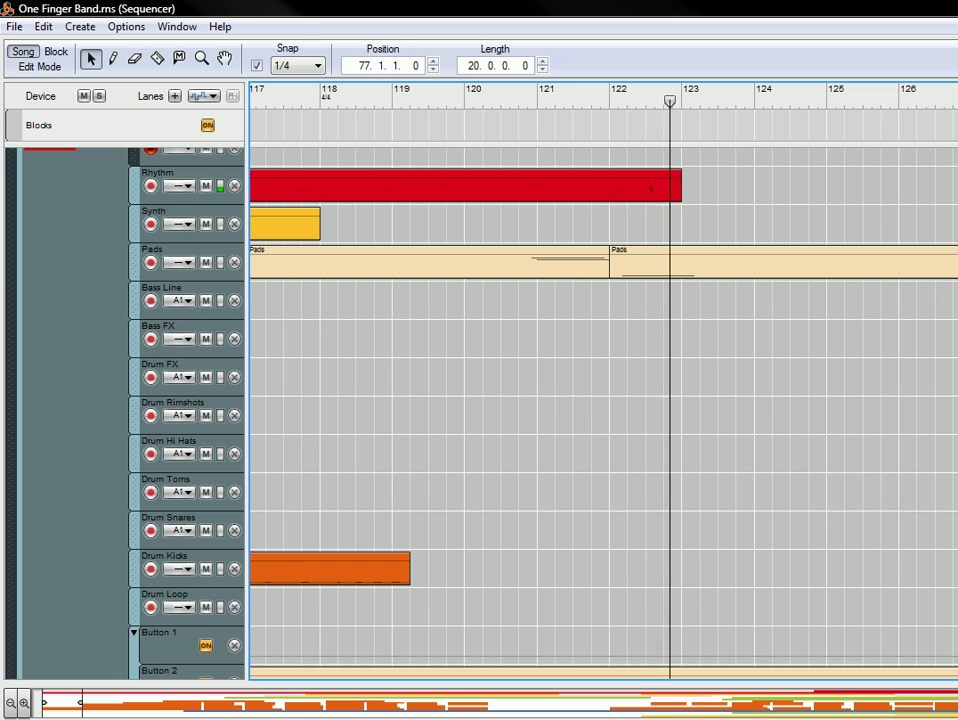
- Bring up the rack with F6 and scroll past the Thor, Subtractor, Kong and mixer devices to the One Finger Band Combinator
key(F6)
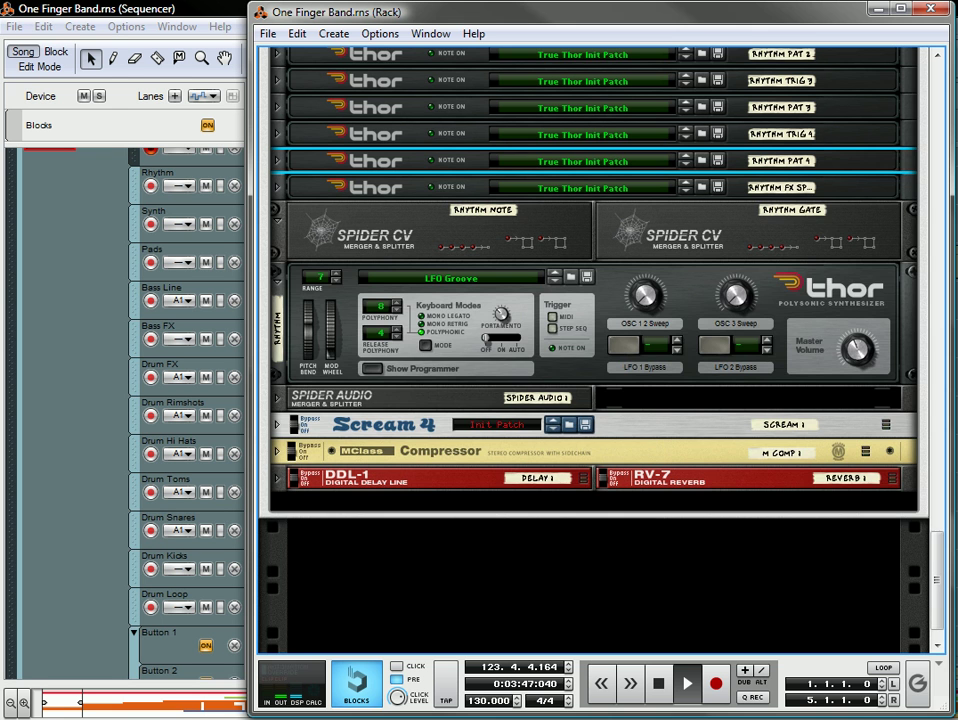
scroll(614, 417, up, 2)
scroll(437, 349, up, 14)
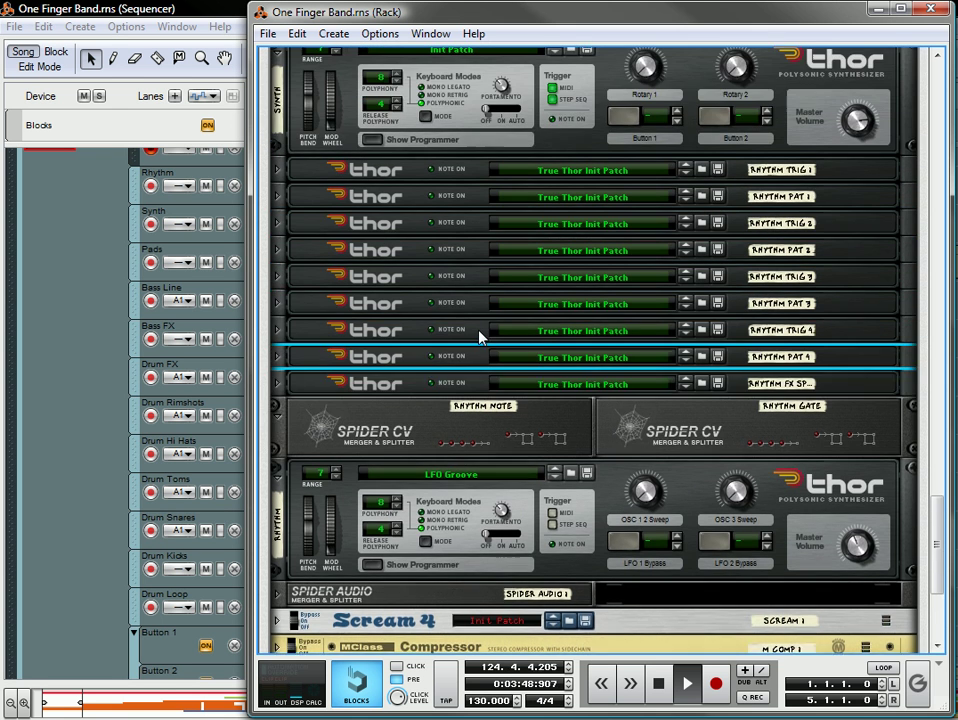
scroll(536, 317, up, 20)
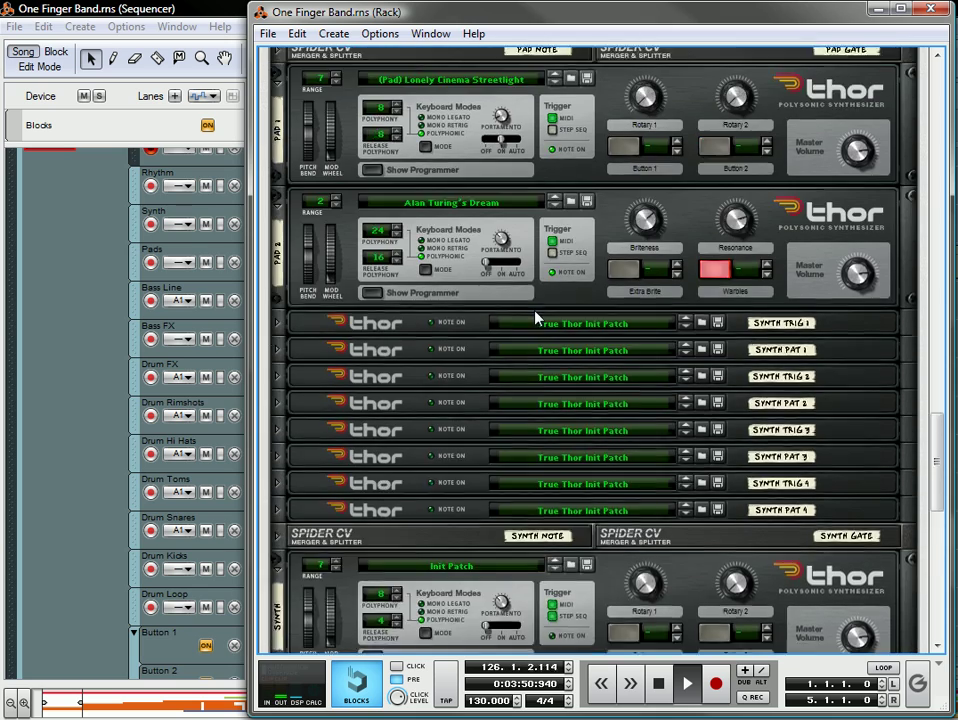
scroll(536, 317, up, 16)
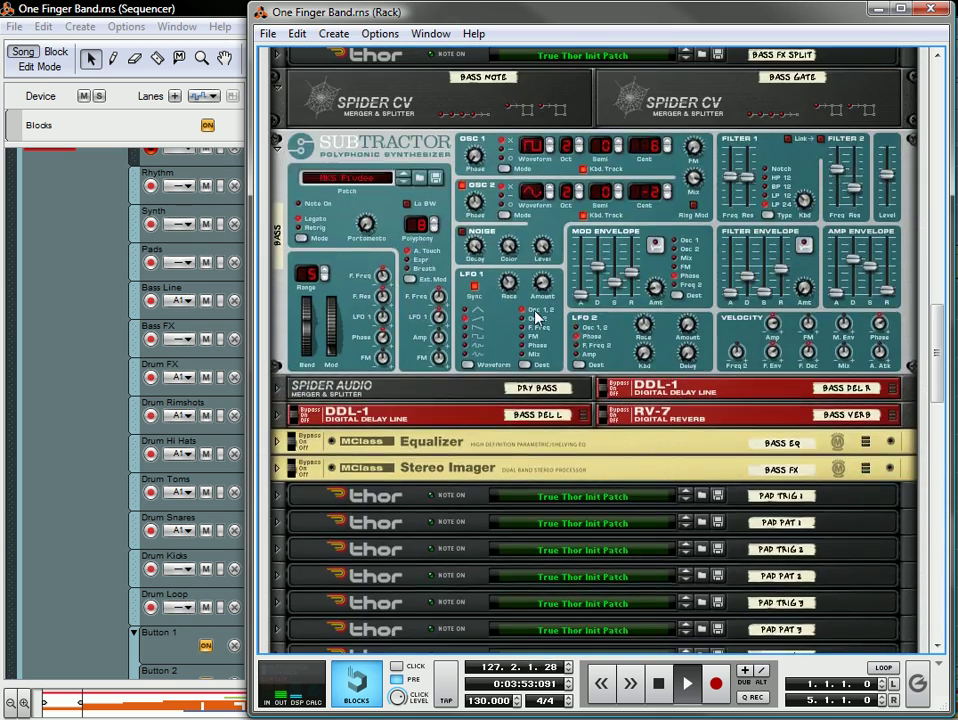
scroll(536, 317, up, 17)
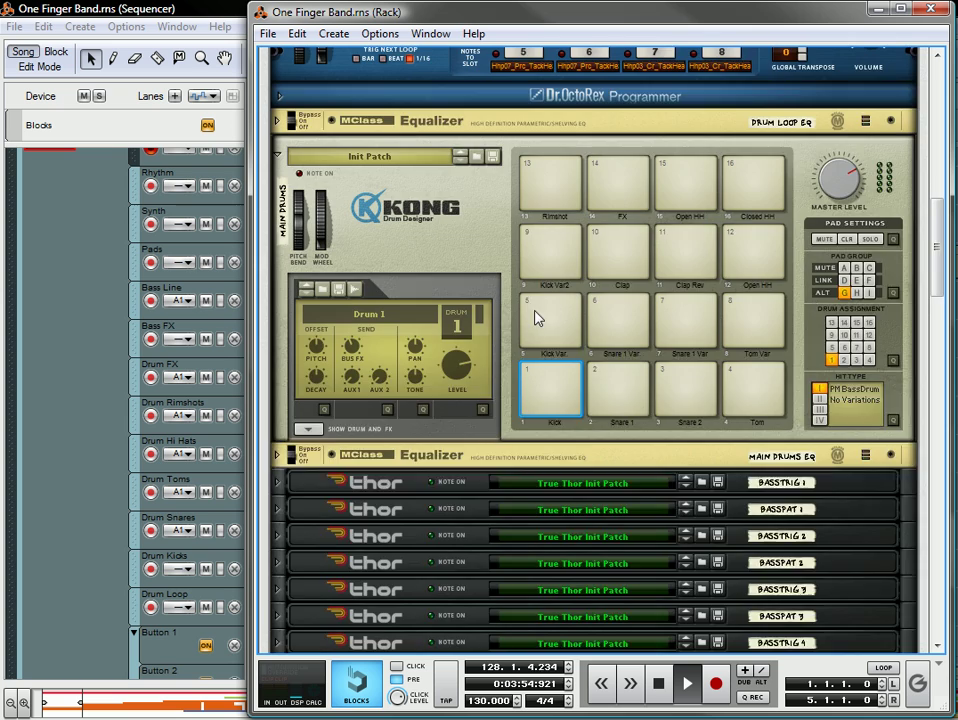
scroll(537, 318, up, 1)
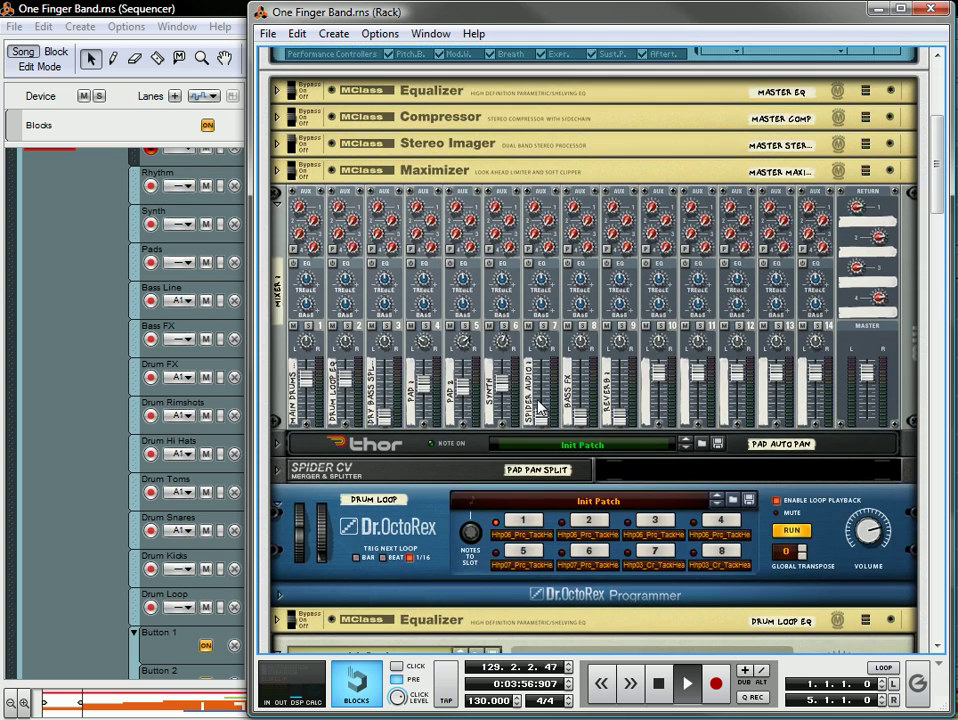
scroll(527, 403, up, 8)
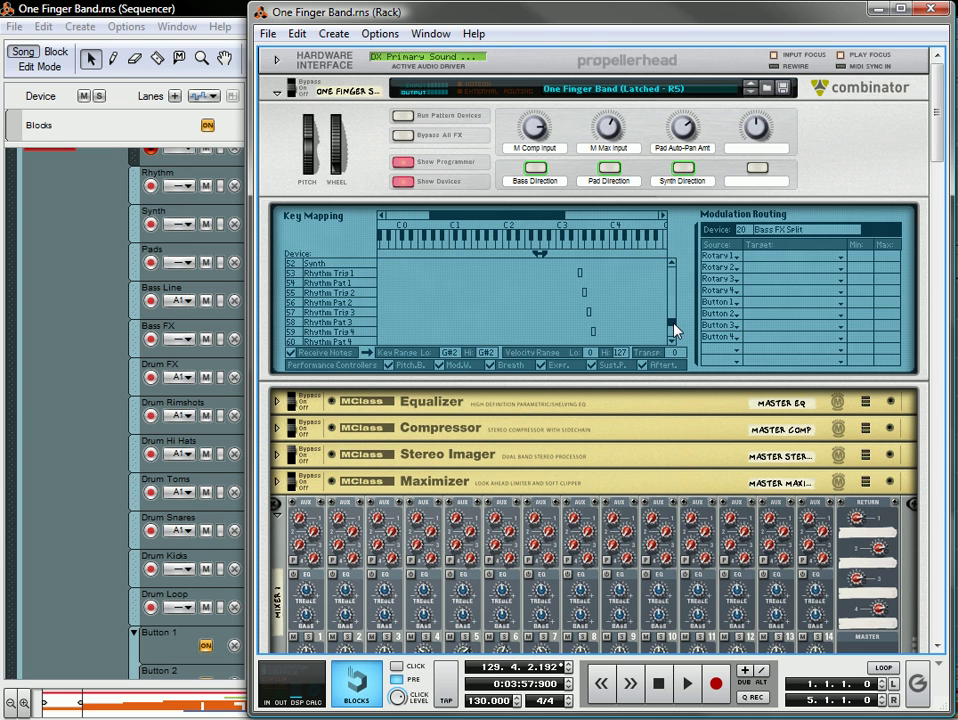
- Scroll the Key Mapping list to the bass devices, then move the rack down toward the mixer and Dr.OctoRex
drag(674, 323, 674, 289)
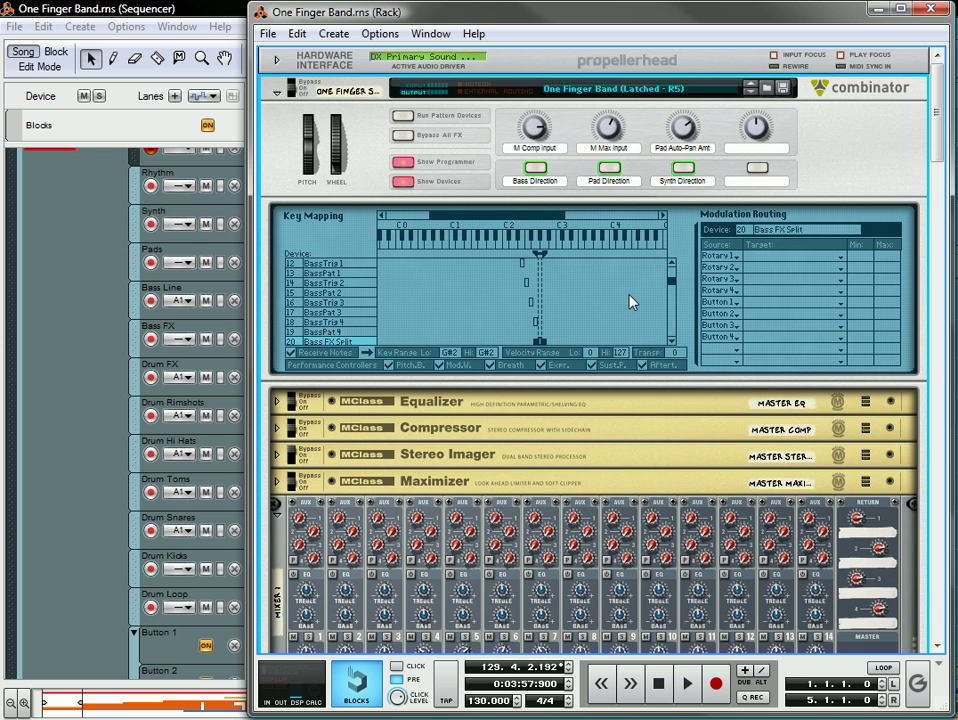
scroll(631, 302, down, 10)
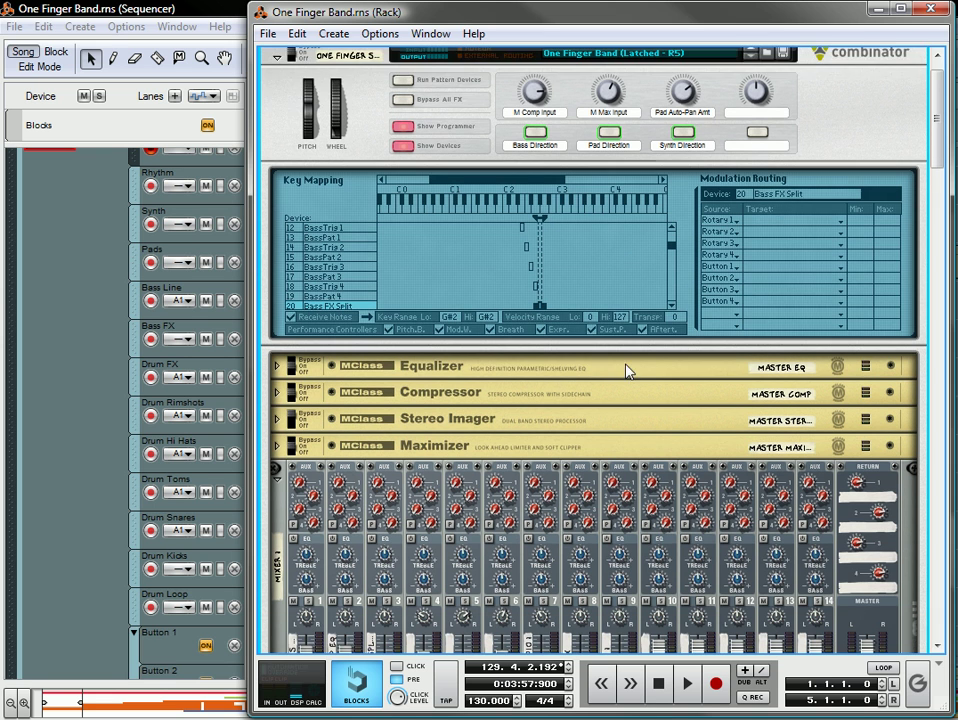
- Scroll the rack down past Kong to the BassTrig/BassPat Thors and bass Subtractor, then back up slightly
scroll(646, 497, down, 3)
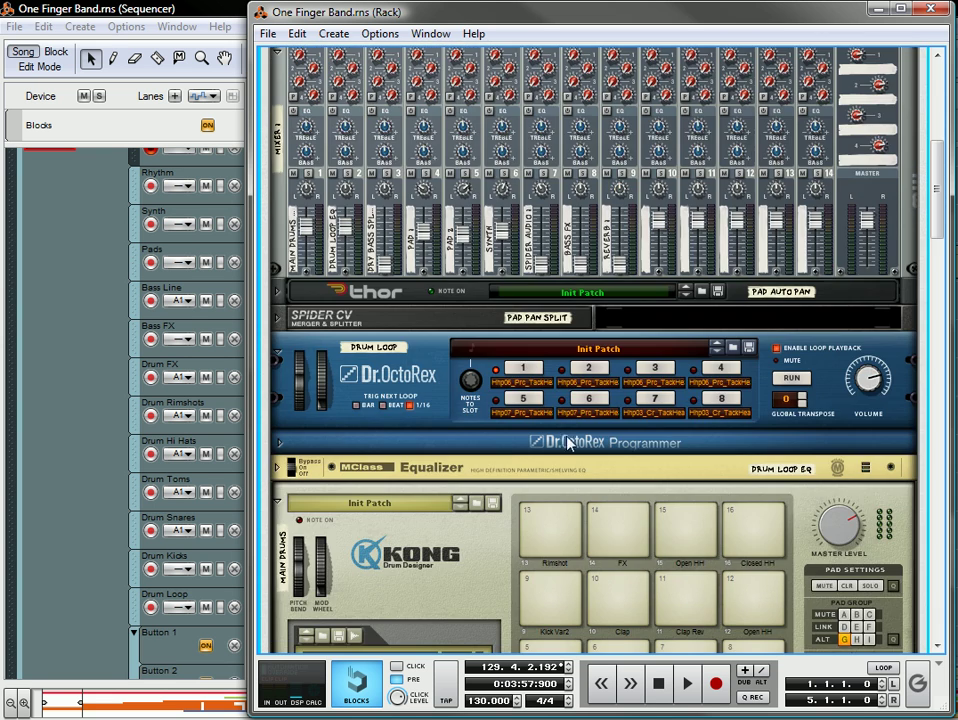
scroll(624, 408, down, 7)
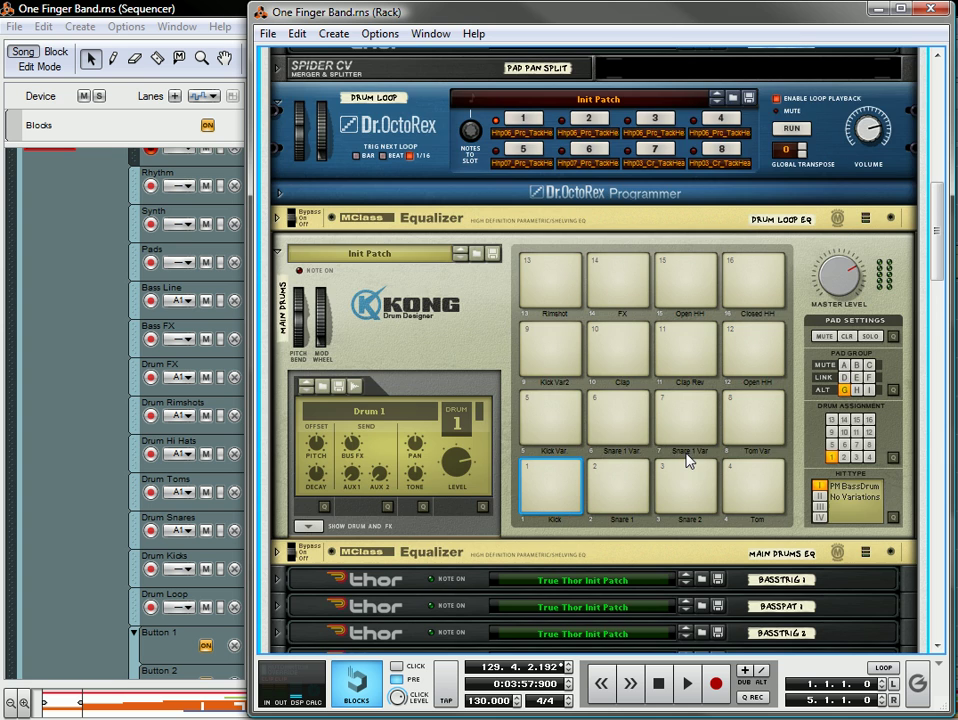
scroll(687, 459, down, 14)
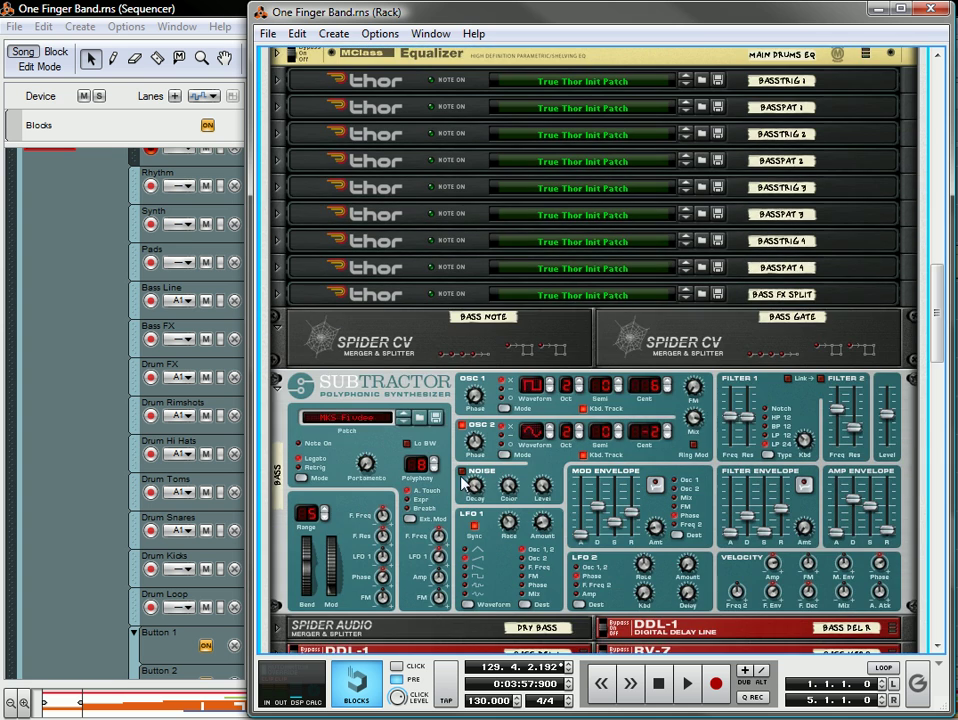
scroll(579, 560, down, 3)
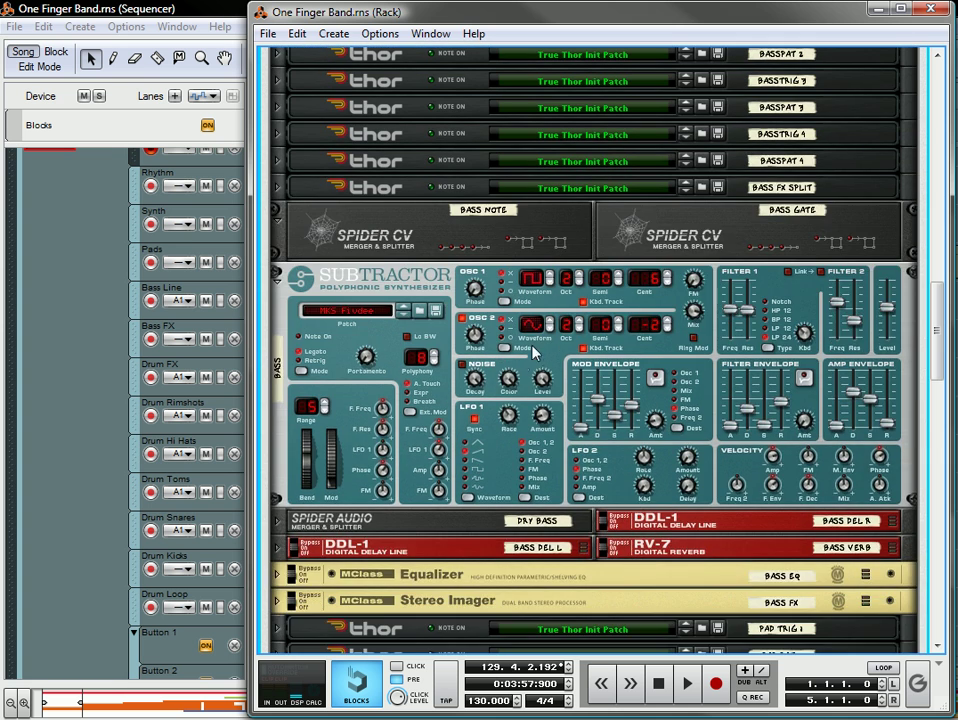
scroll(533, 352, up, 3)
scroll(655, 277, up, 2)
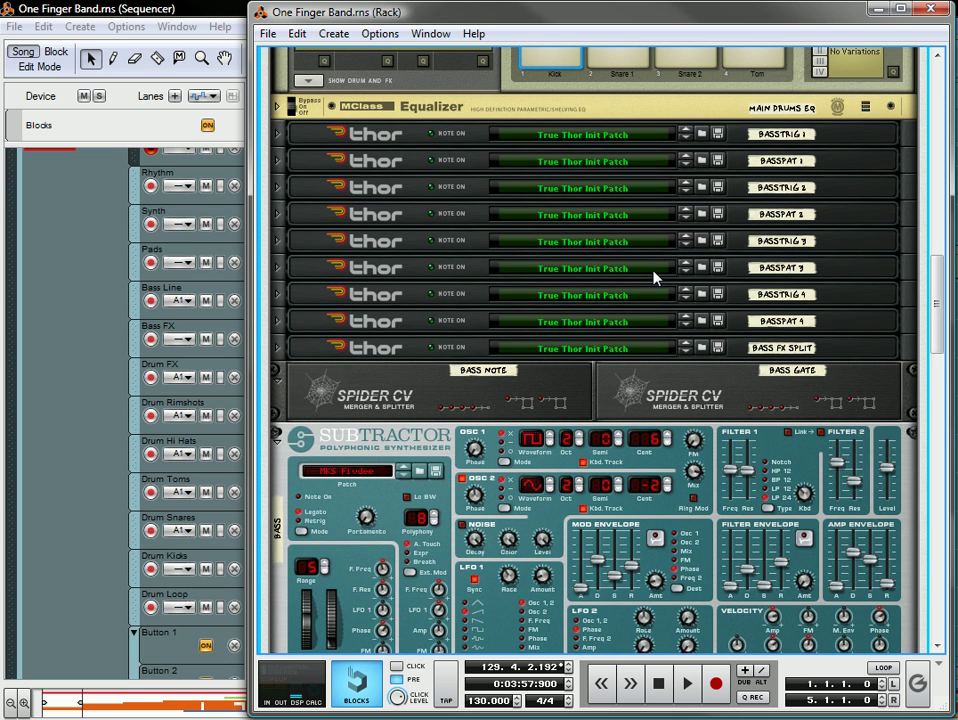
scroll(655, 277, up, 1)
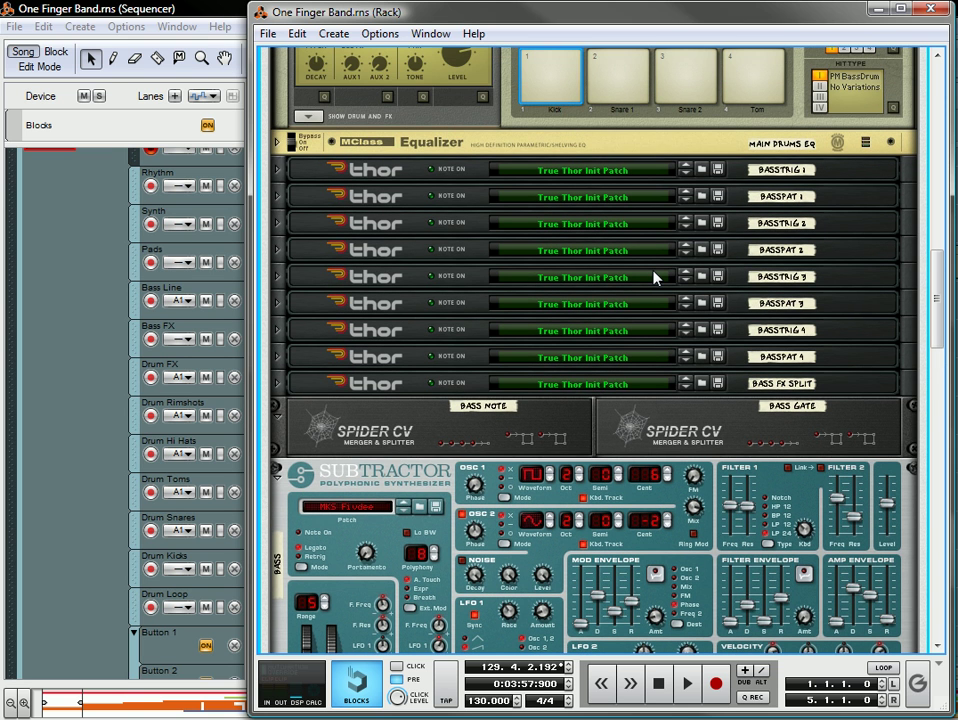
scroll(655, 277, up, 1)
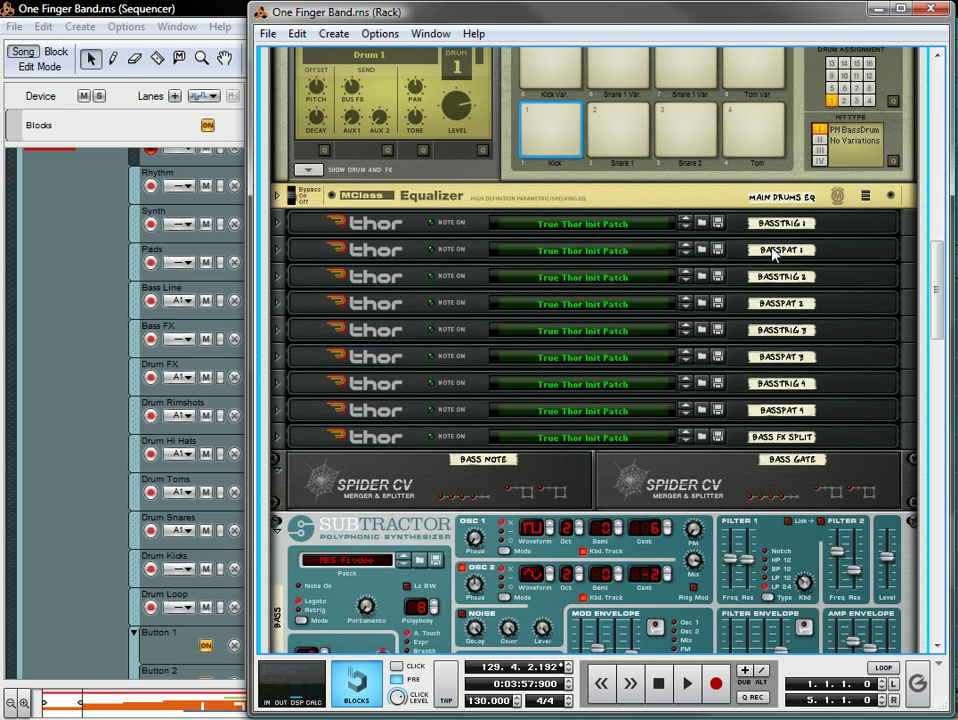